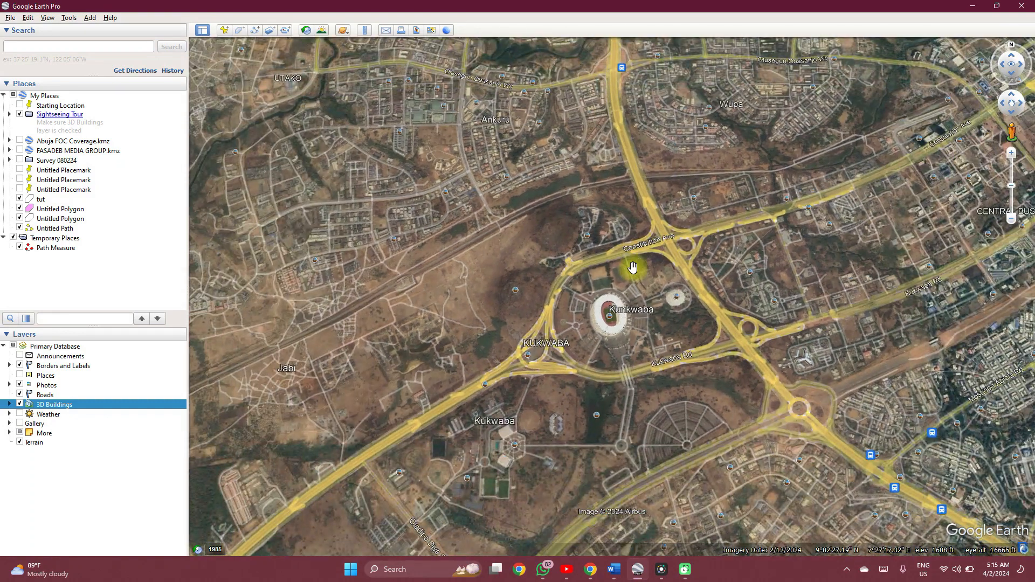
Measure the straight-line ground distance along the road west of Ankuru with the Ruler, and view the available length units.
click(365, 31)
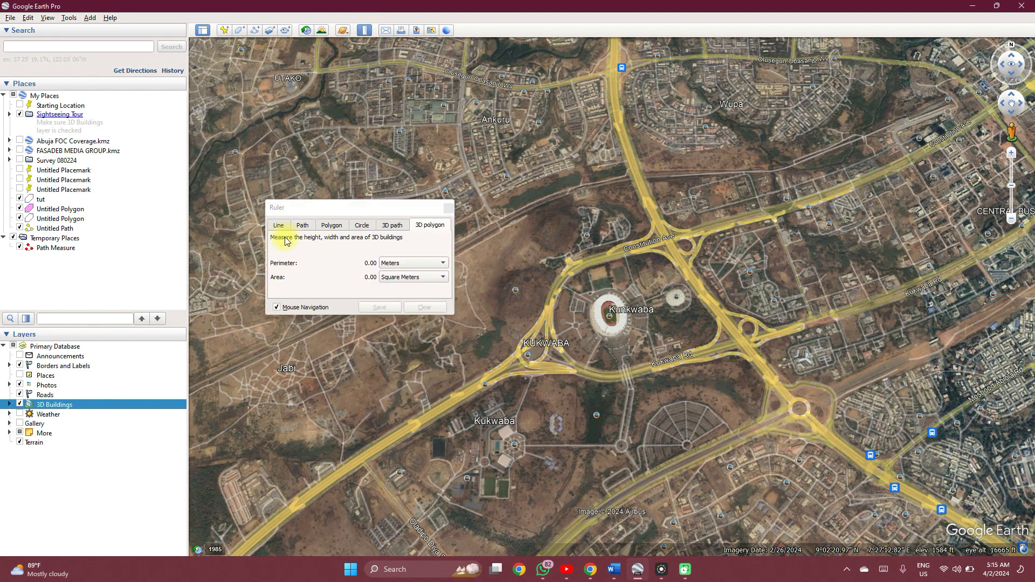
click(277, 226)
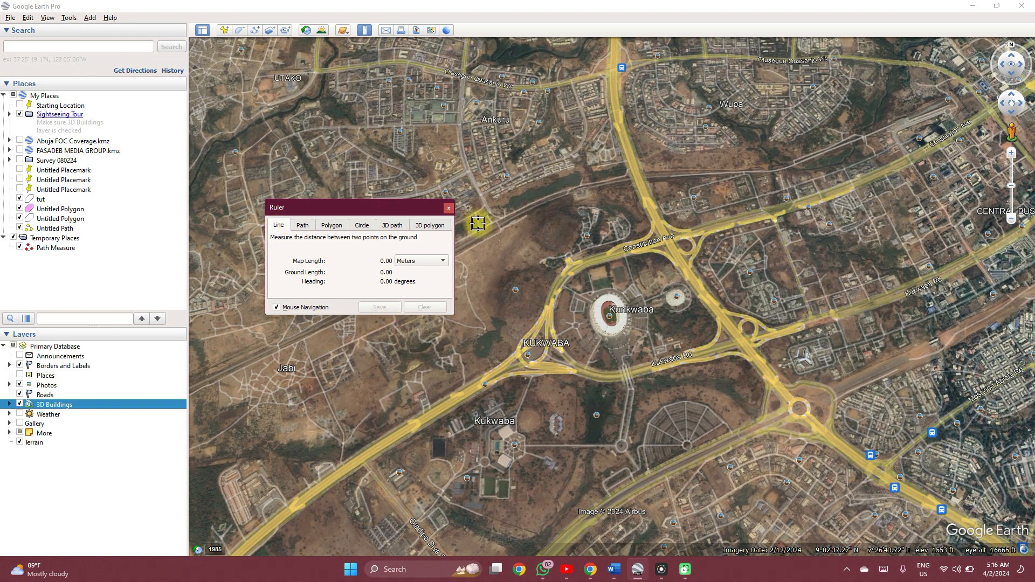
click(299, 131)
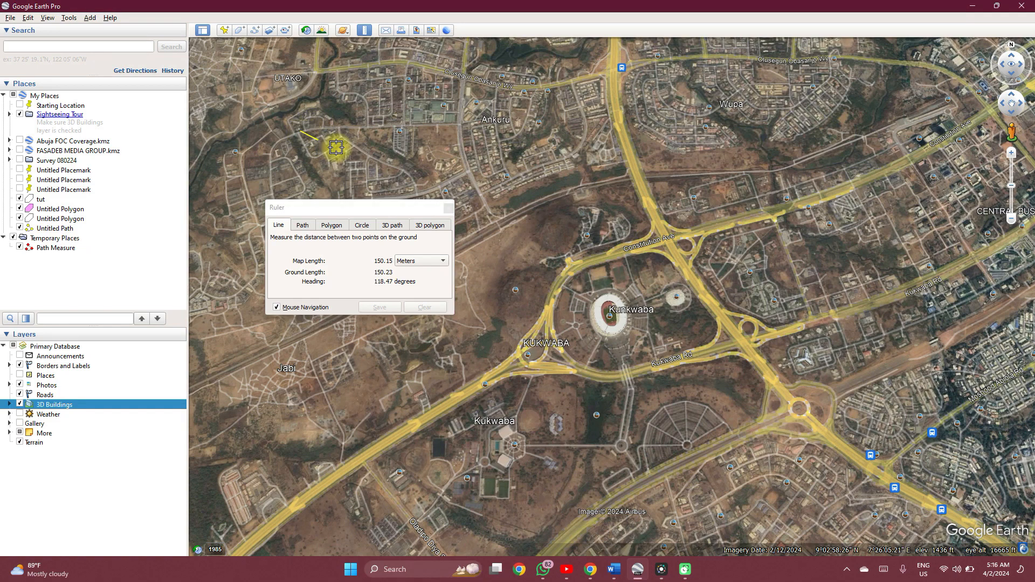
click(457, 125)
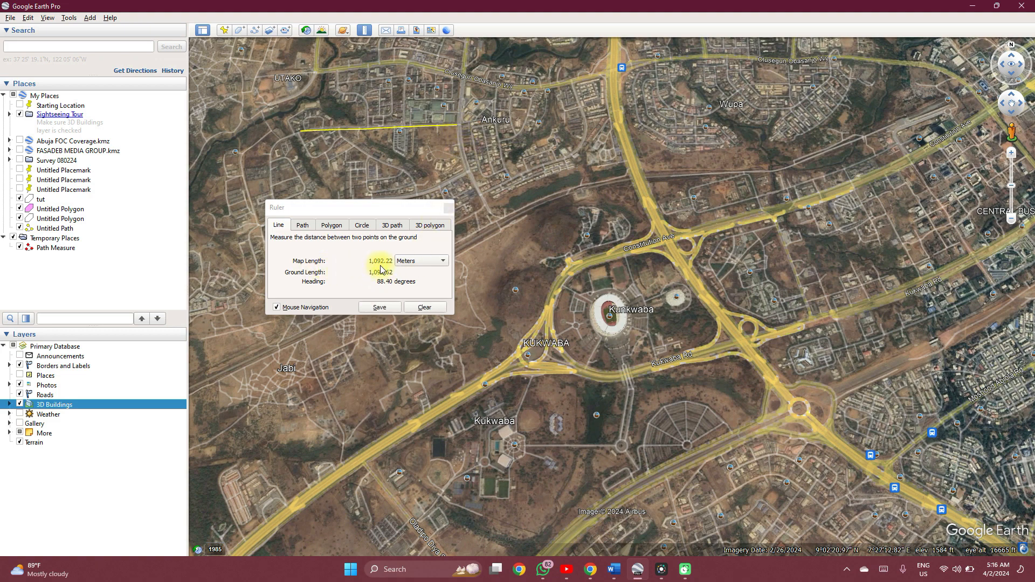
click(408, 261)
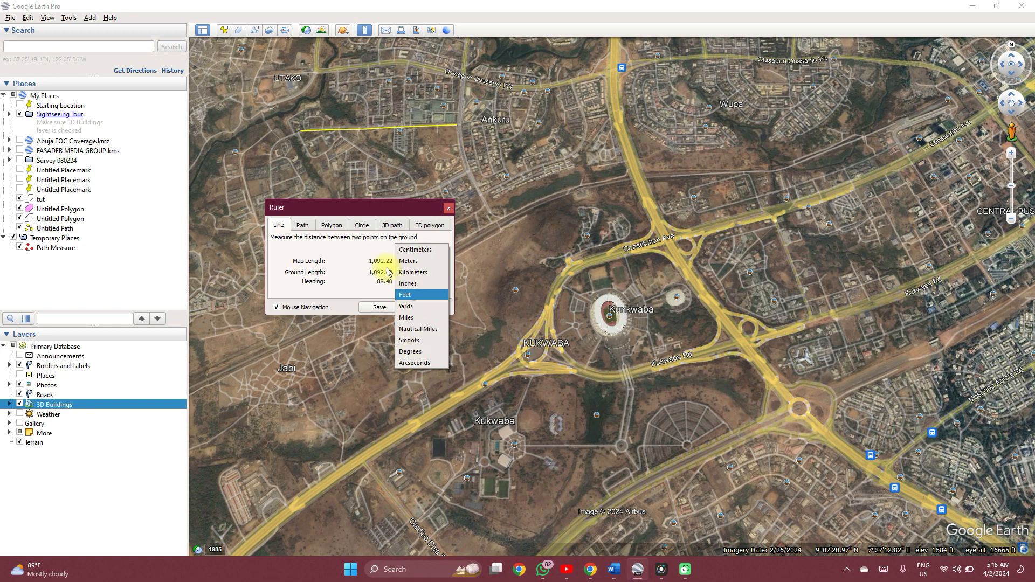
click(339, 279)
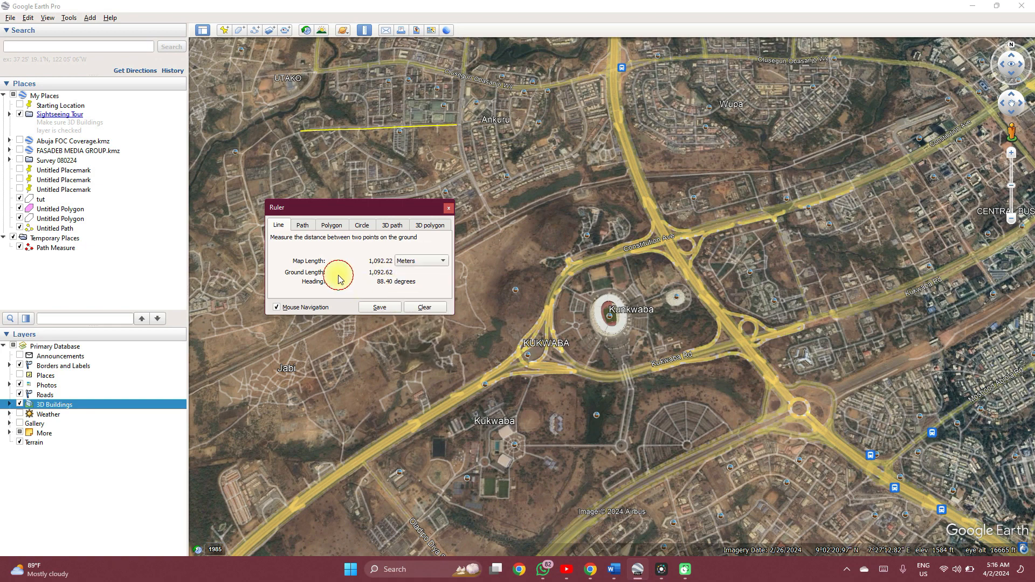
Measure a multi-point path along the curved street south of Ameh Ebute St and show its elevation profile.
click(302, 225)
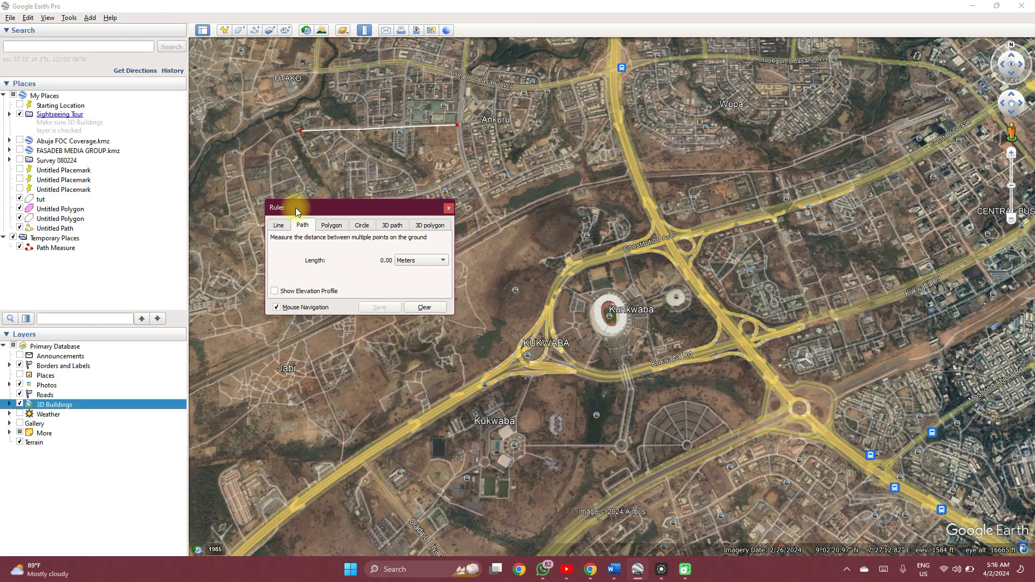
scroll(305, 158, up, 3)
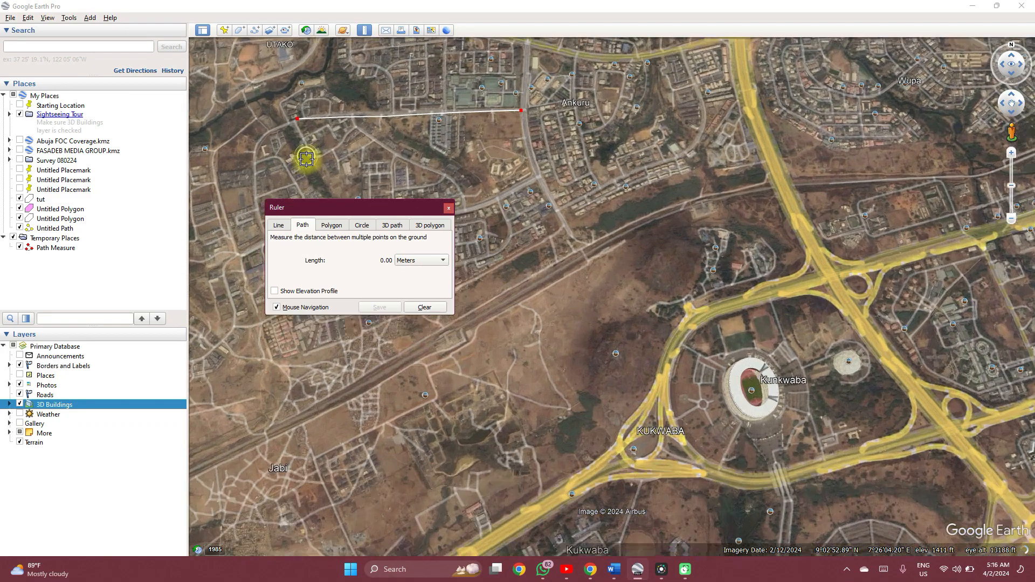
scroll(306, 160, up, 2)
scroll(306, 160, down, 2)
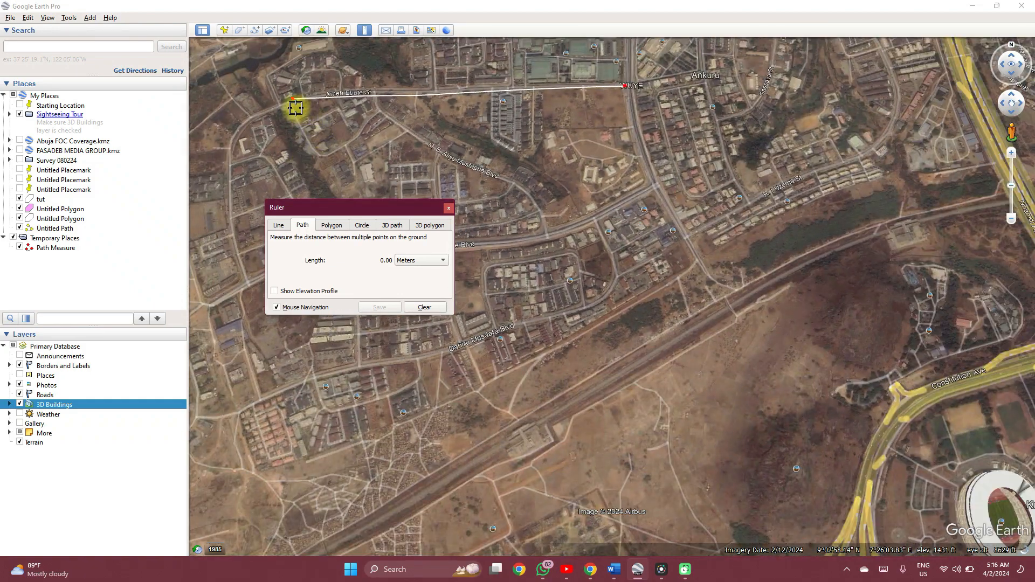
click(284, 101)
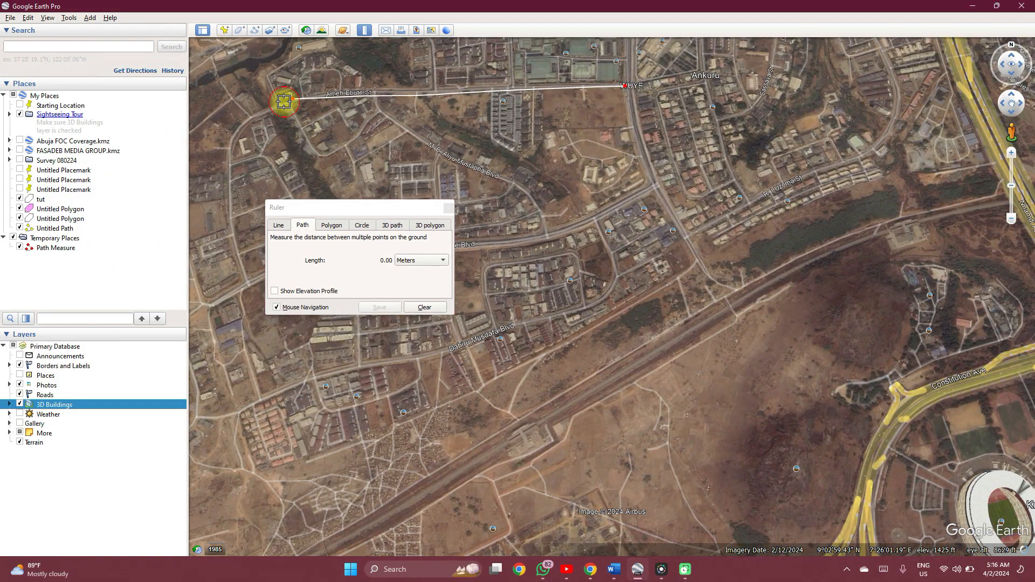
click(295, 117)
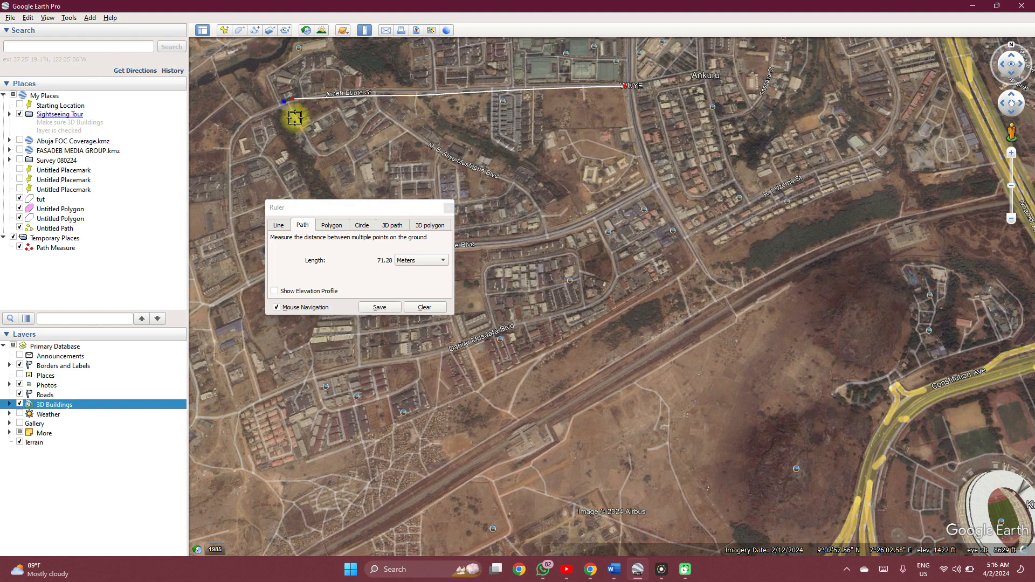
click(304, 130)
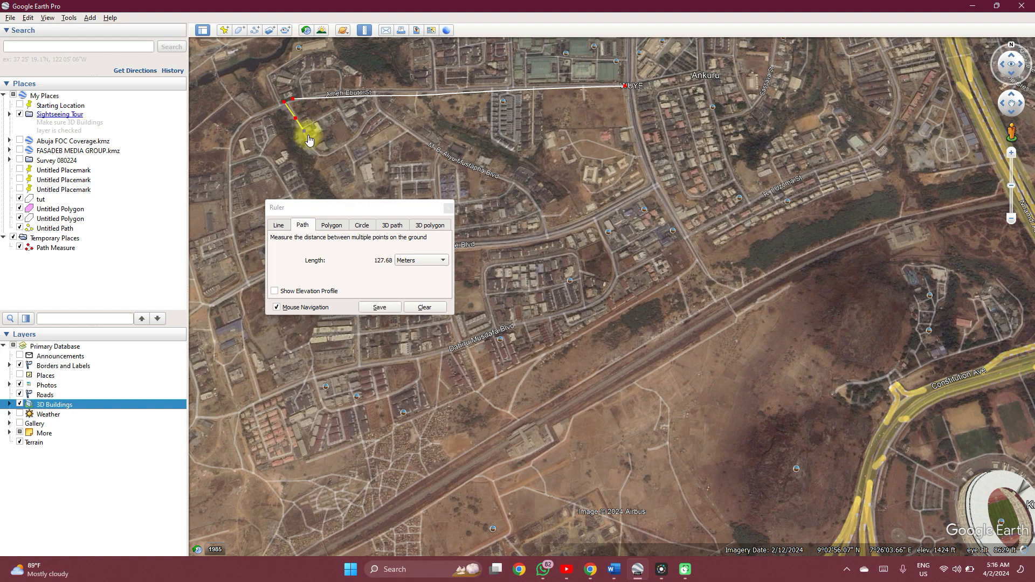
click(308, 143)
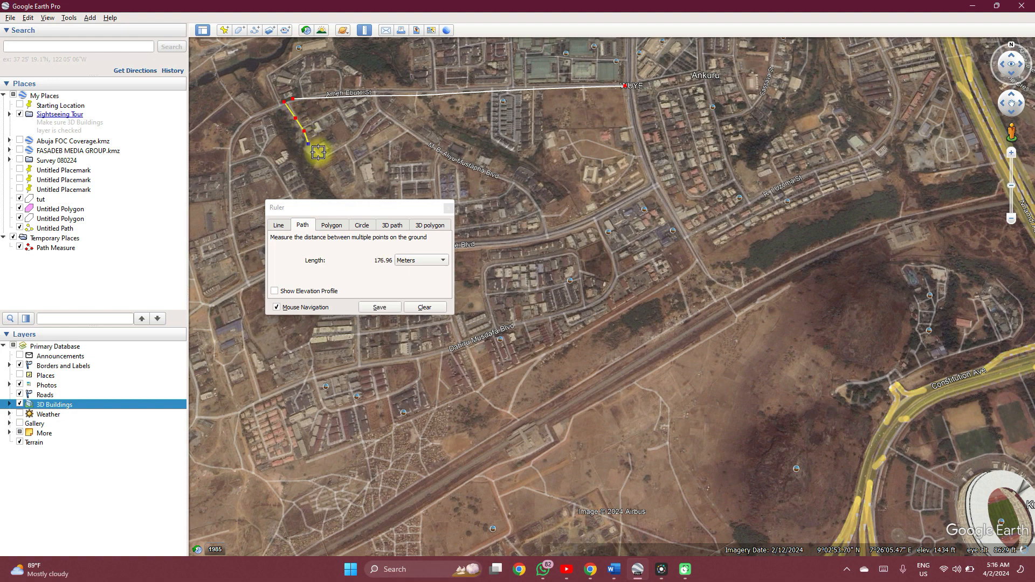
click(318, 152)
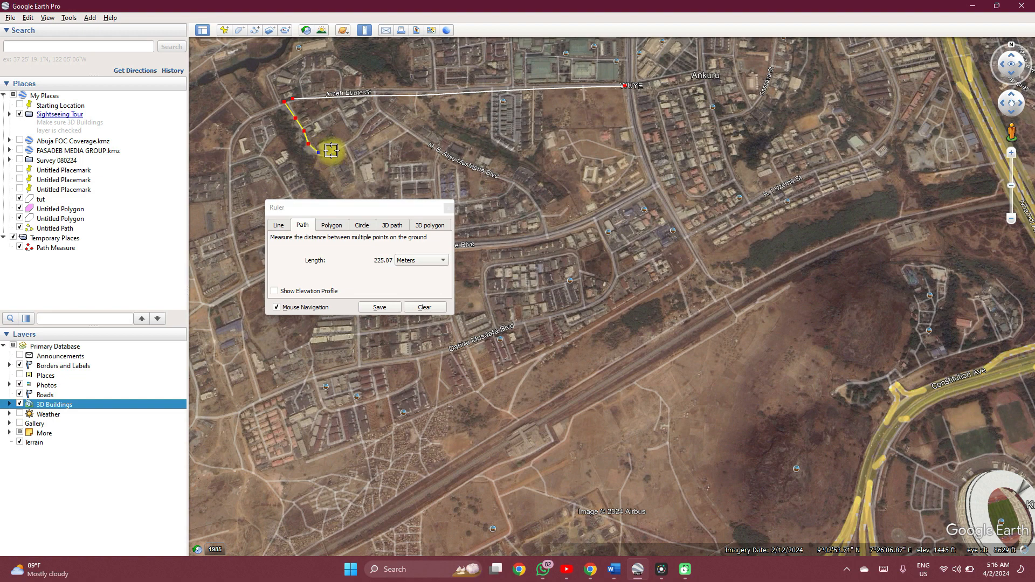
click(347, 139)
click(363, 126)
click(372, 113)
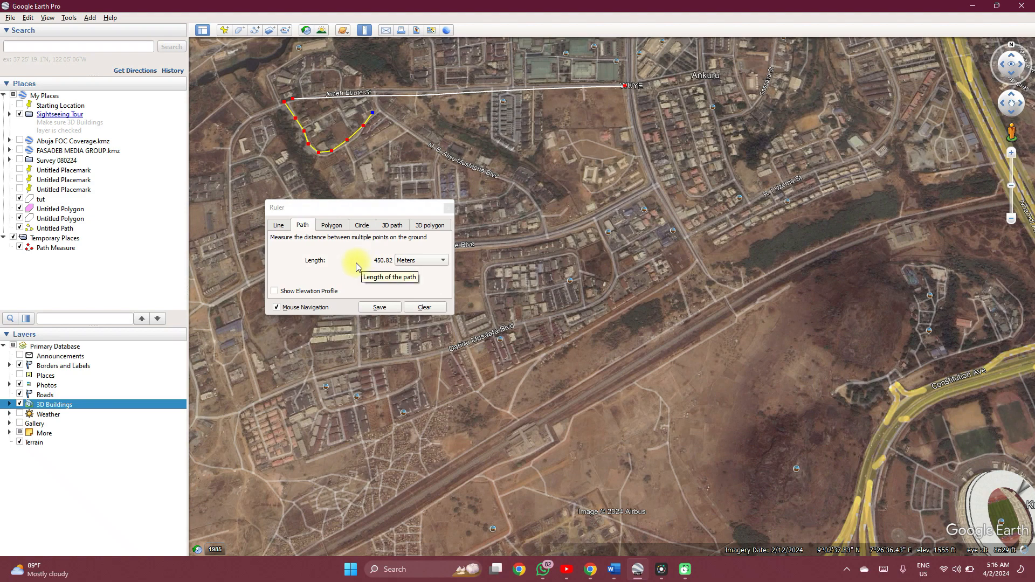
click(278, 292)
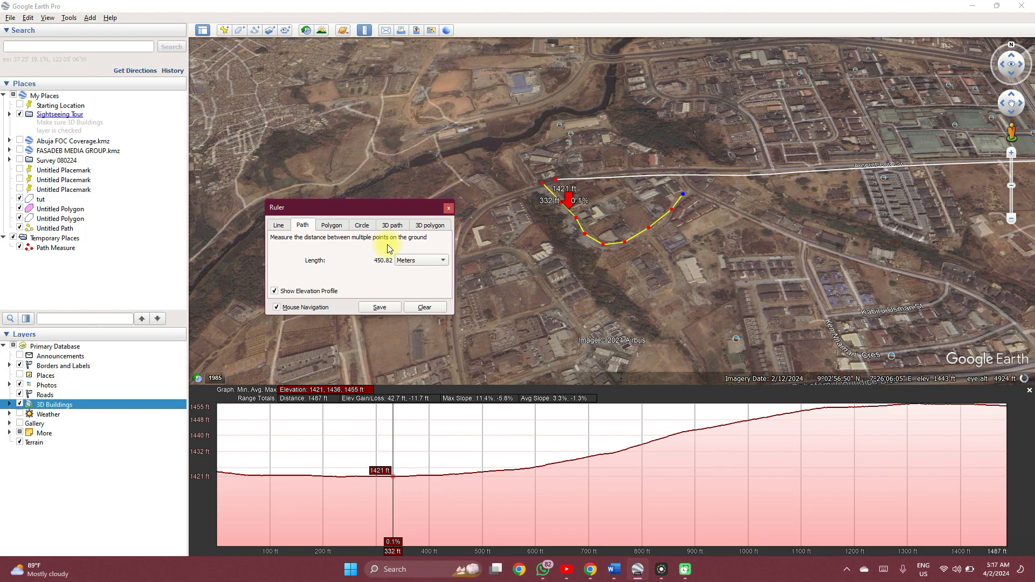
Measure the perimeter and area of the L-shaped building southwest of the measured path by tracing its roof outline as a polygon.
click(333, 225)
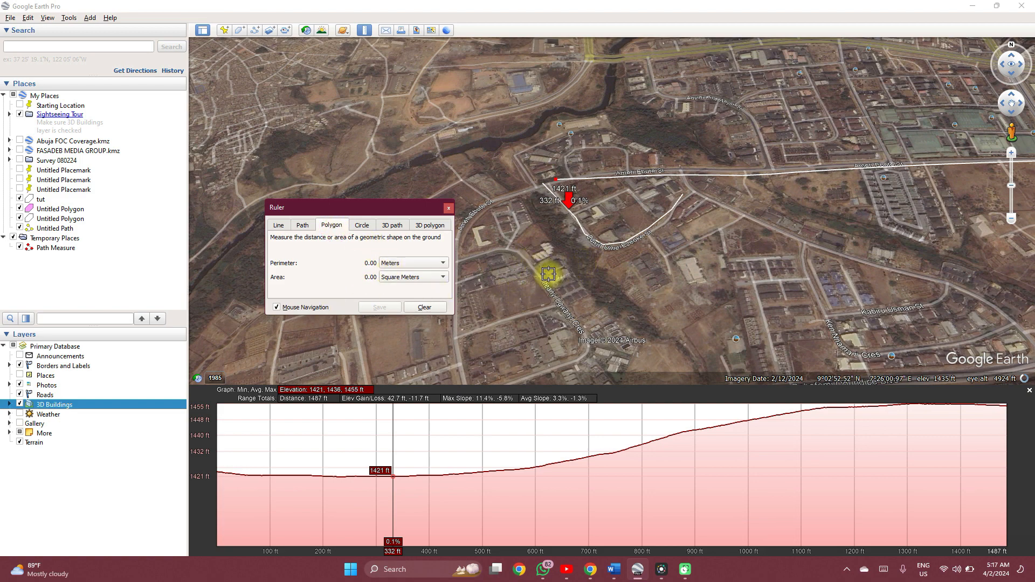
scroll(547, 273, up, 3)
scroll(547, 273, up, 3)
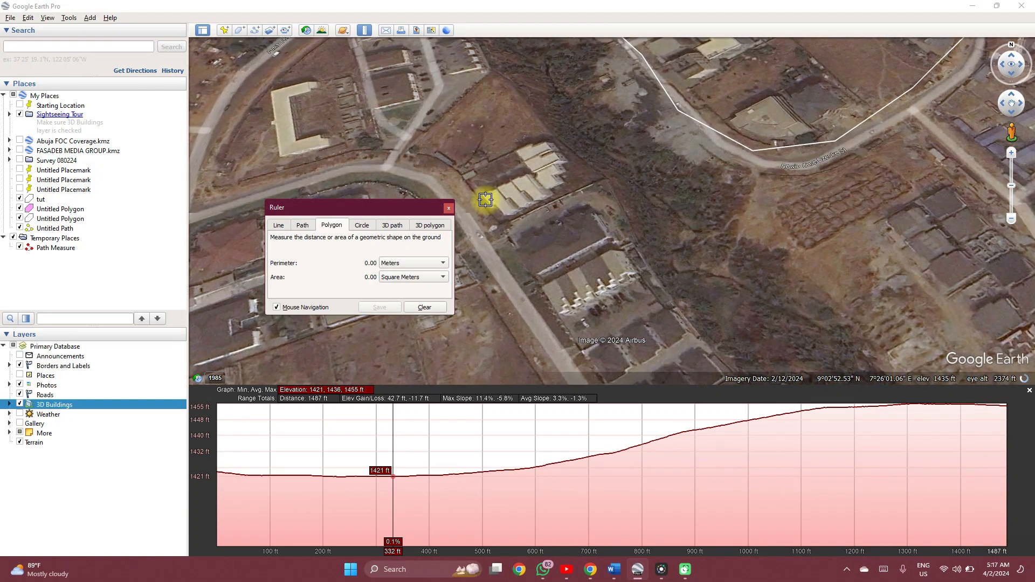
scroll(485, 199, up, 2)
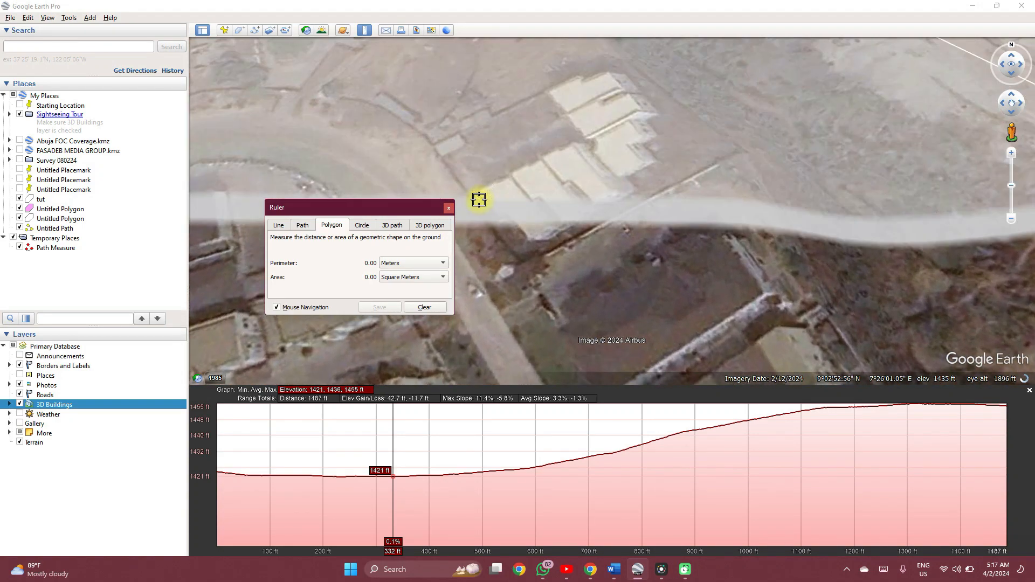
click(478, 191)
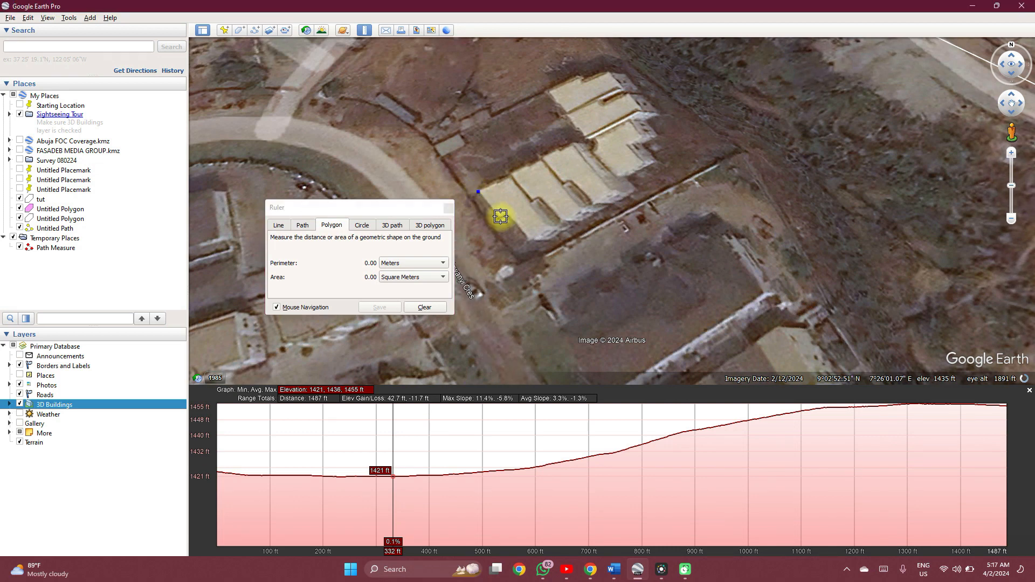
click(526, 238)
click(609, 191)
click(639, 164)
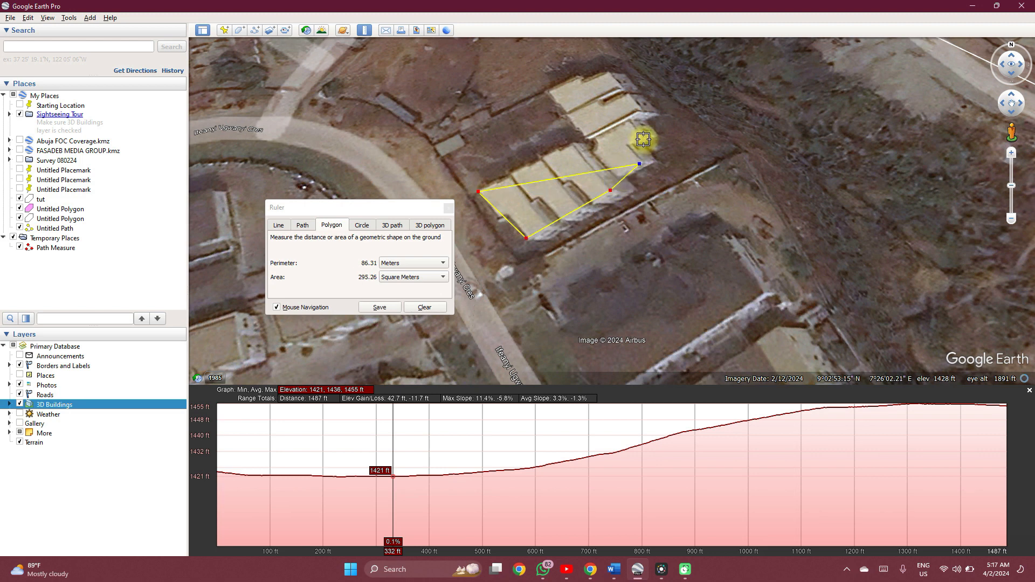
click(643, 139)
click(640, 110)
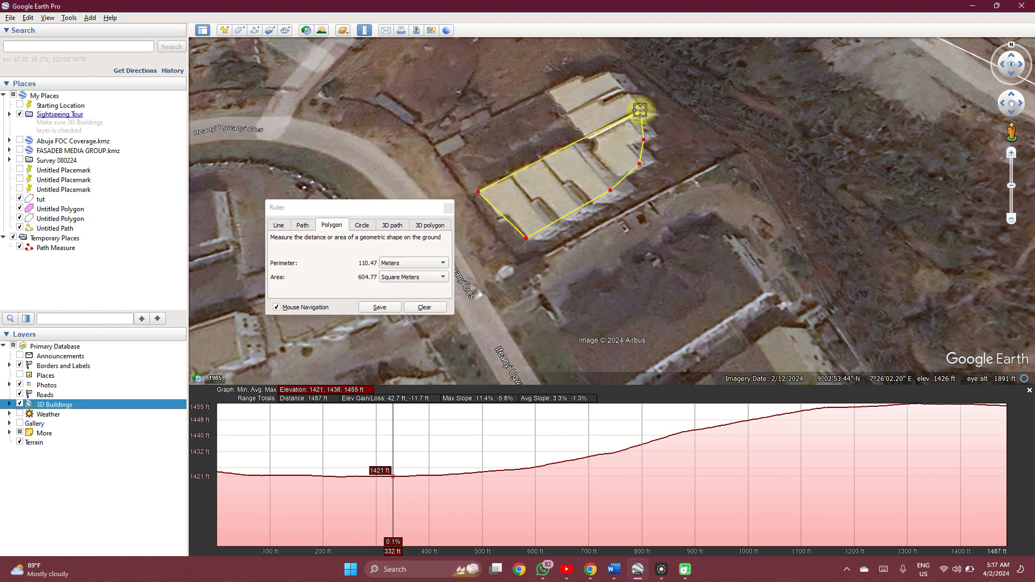
click(607, 76)
click(551, 90)
click(581, 135)
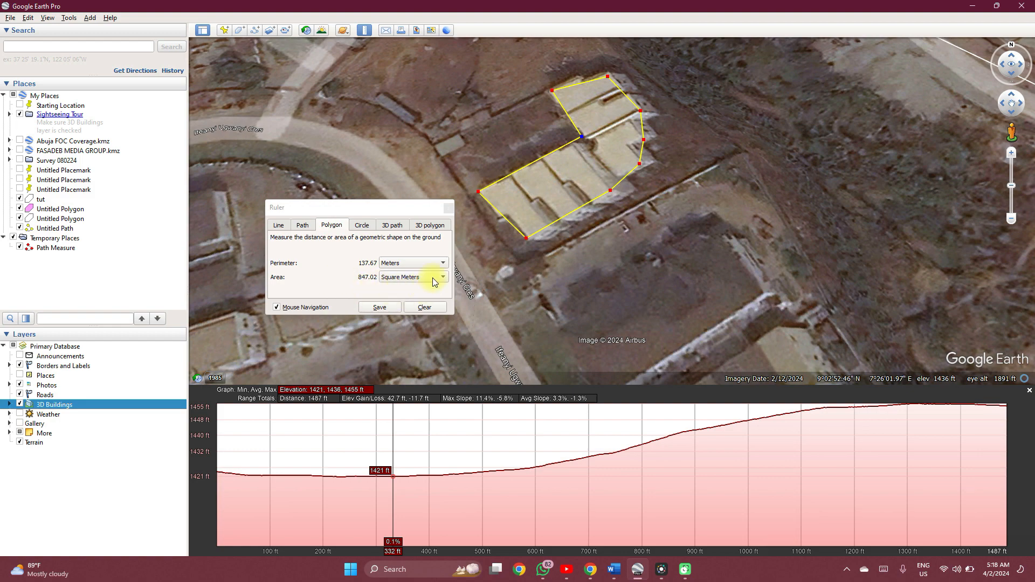
Start saving the measured building polygon under the name SHK;LK.
scroll(518, 192, down, 4)
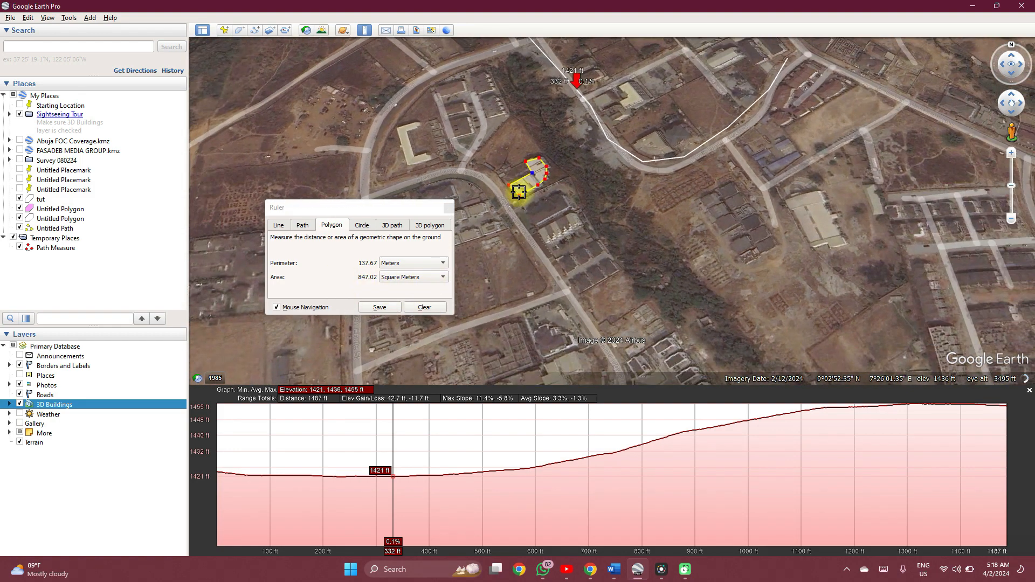
scroll(518, 192, down, 2)
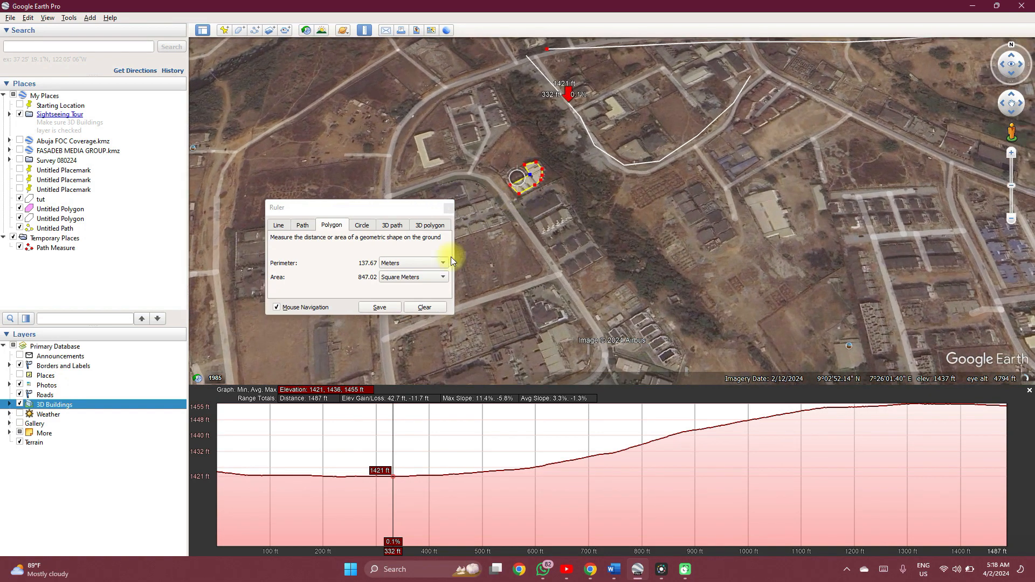
click(380, 307)
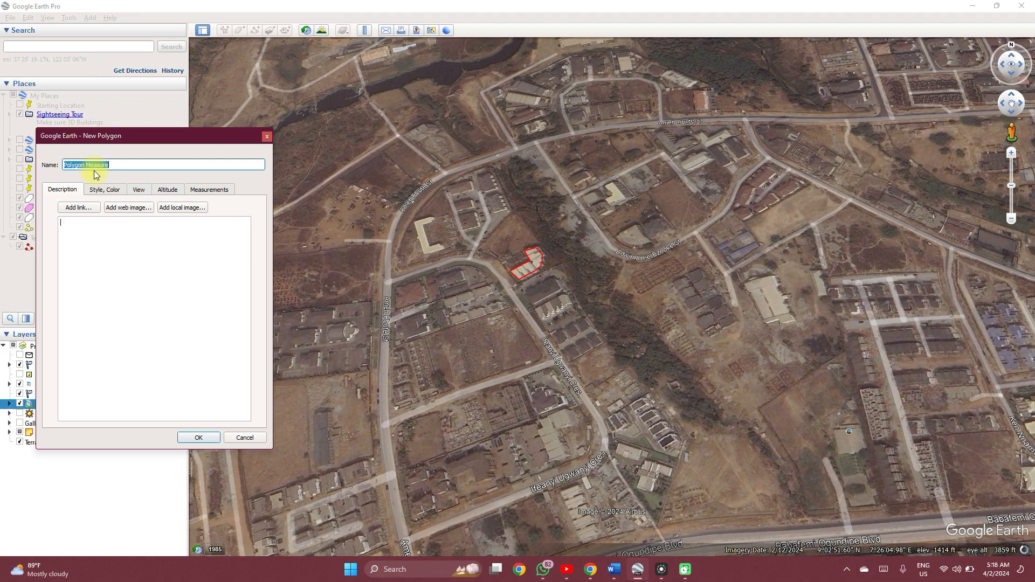
text(SHK;LK)
click(95, 227)
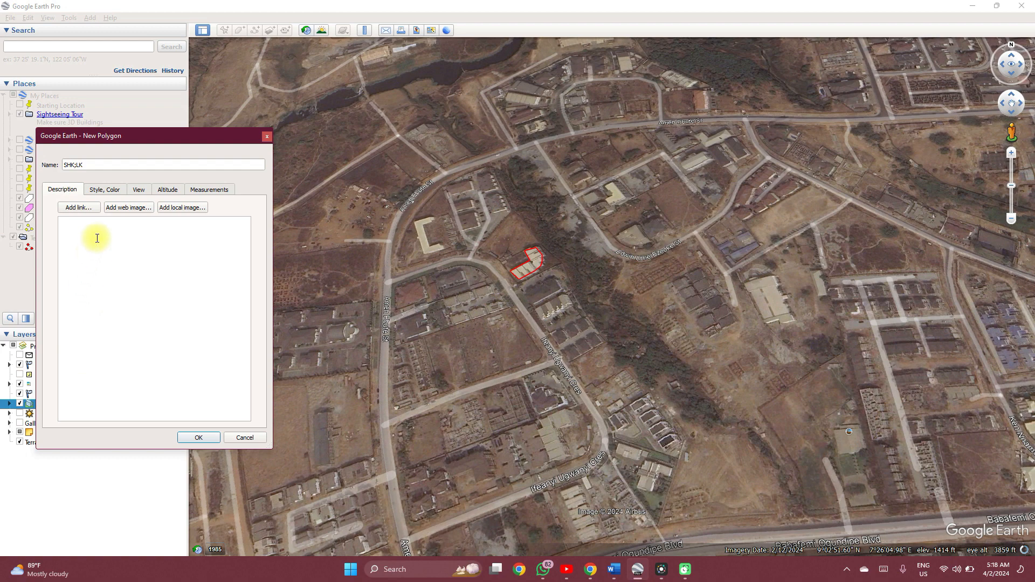
Set the new polygon's line color to orange (#ffaa00).
click(110, 190)
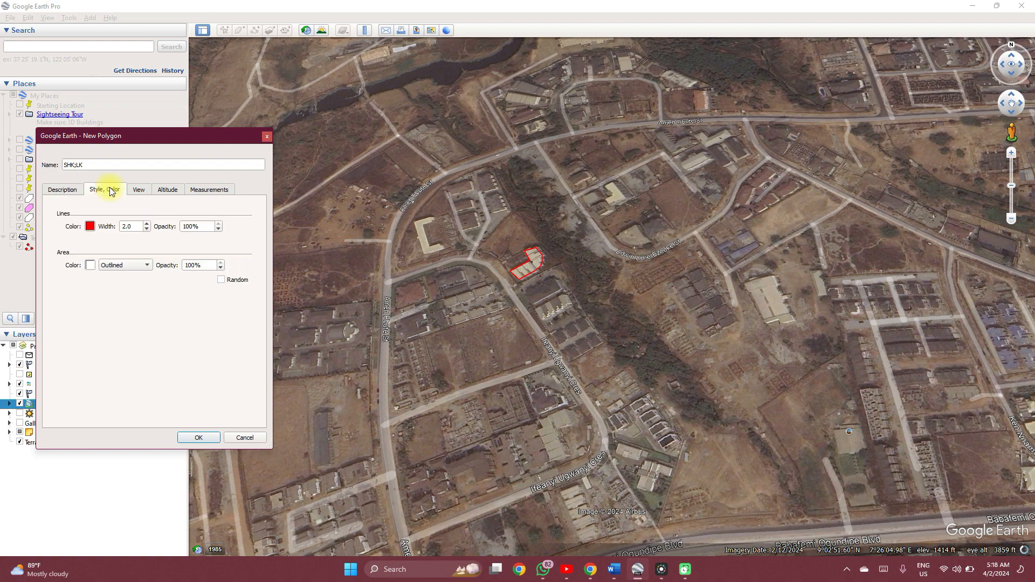
click(91, 227)
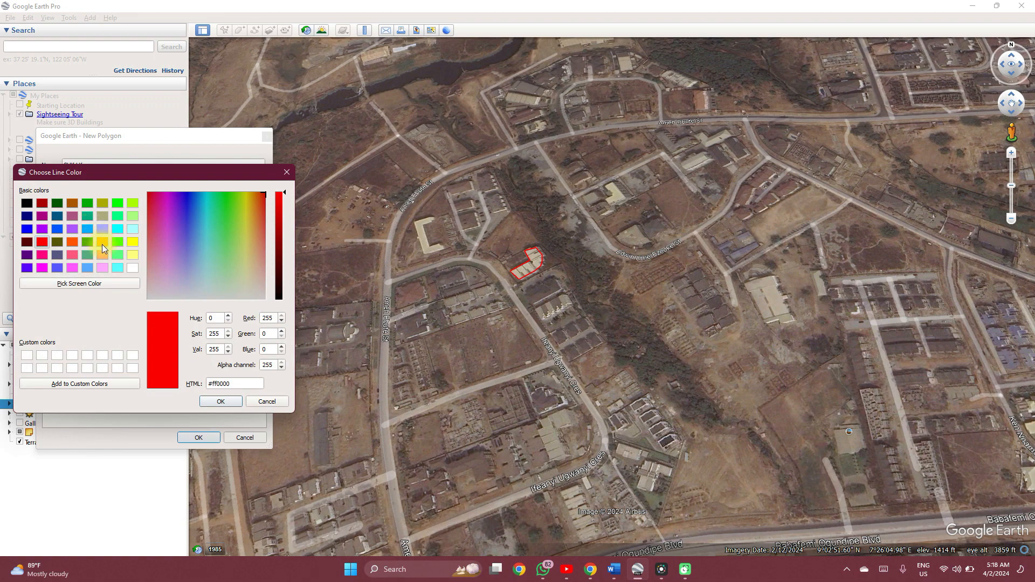
click(103, 242)
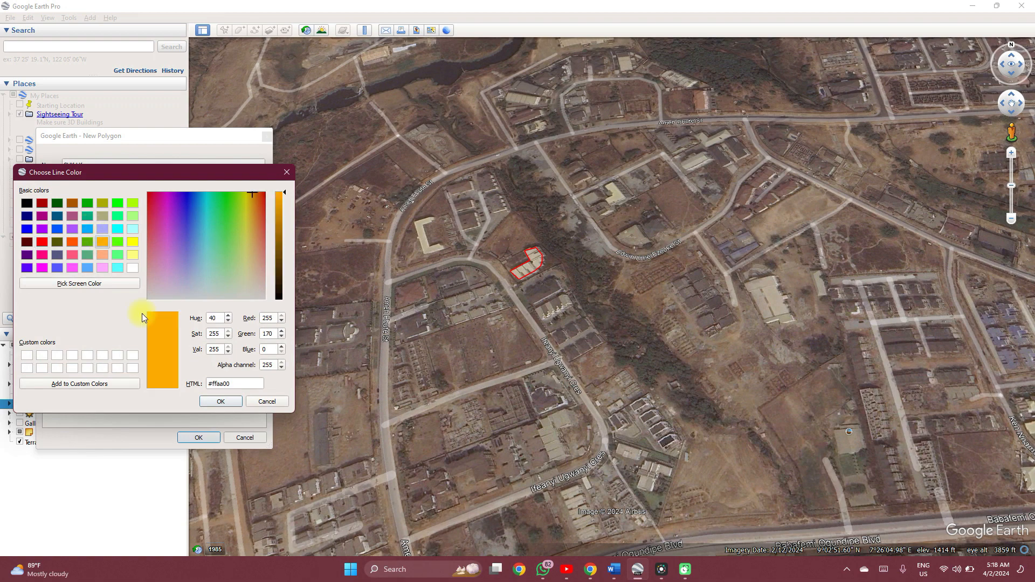
click(224, 399)
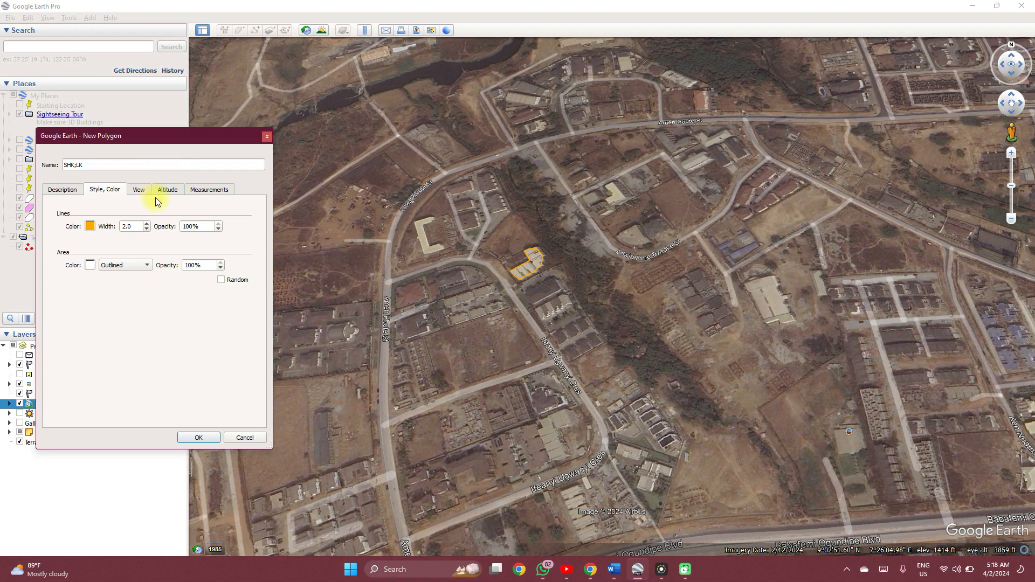
Review the new polygon's perimeter and area measurements, and close its properties without saving.
click(206, 191)
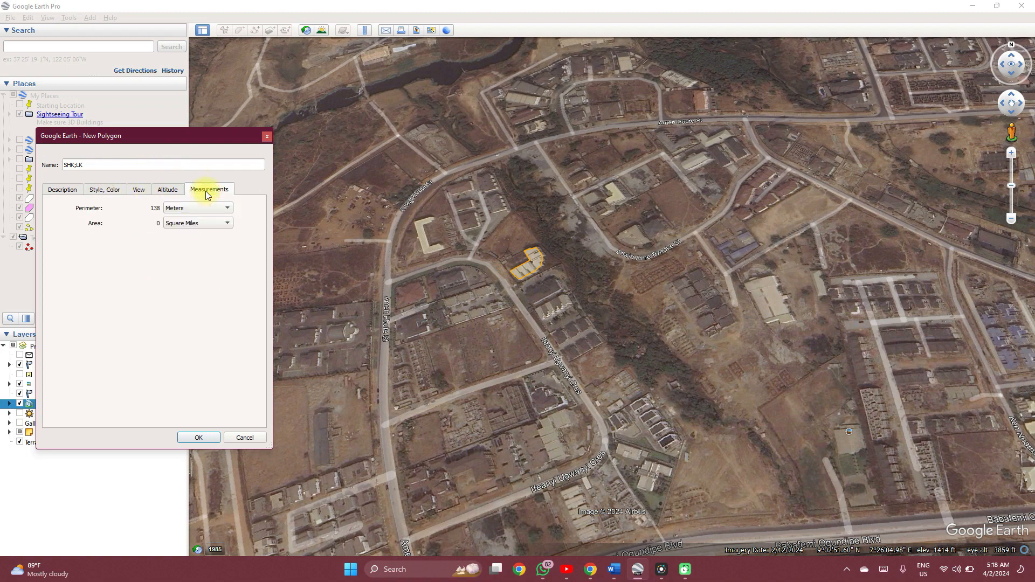
click(268, 137)
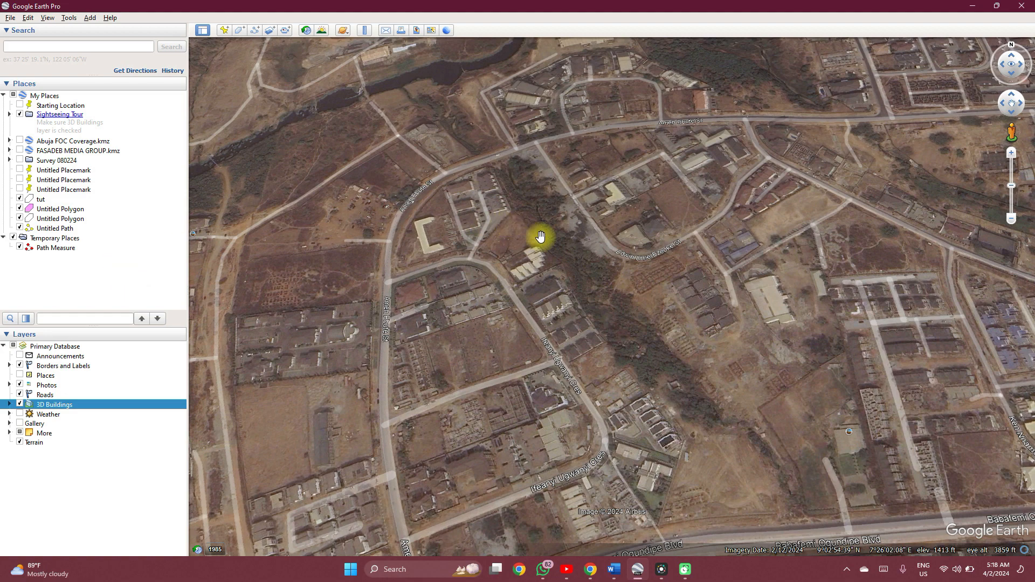
Measure a four-sided polygon about 306 m in perimeter over the dirt-road junction just south of the river, and save it under the default name.
click(366, 31)
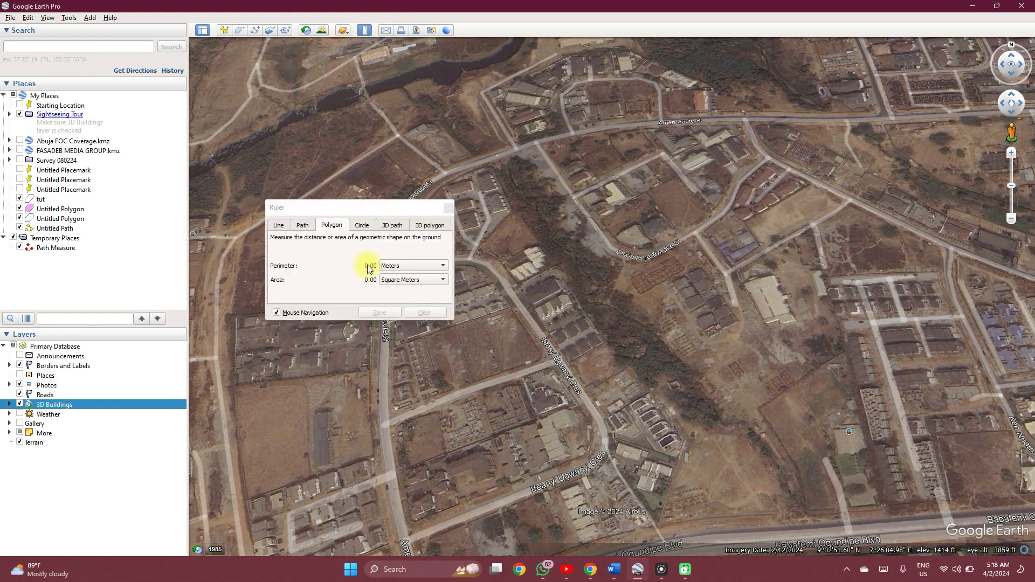
click(352, 119)
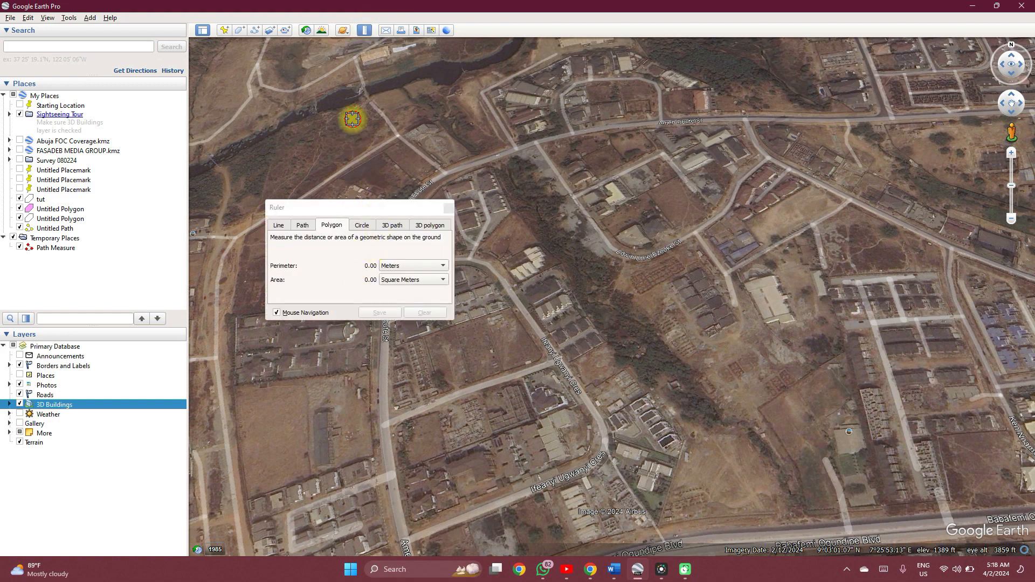
click(416, 120)
click(408, 156)
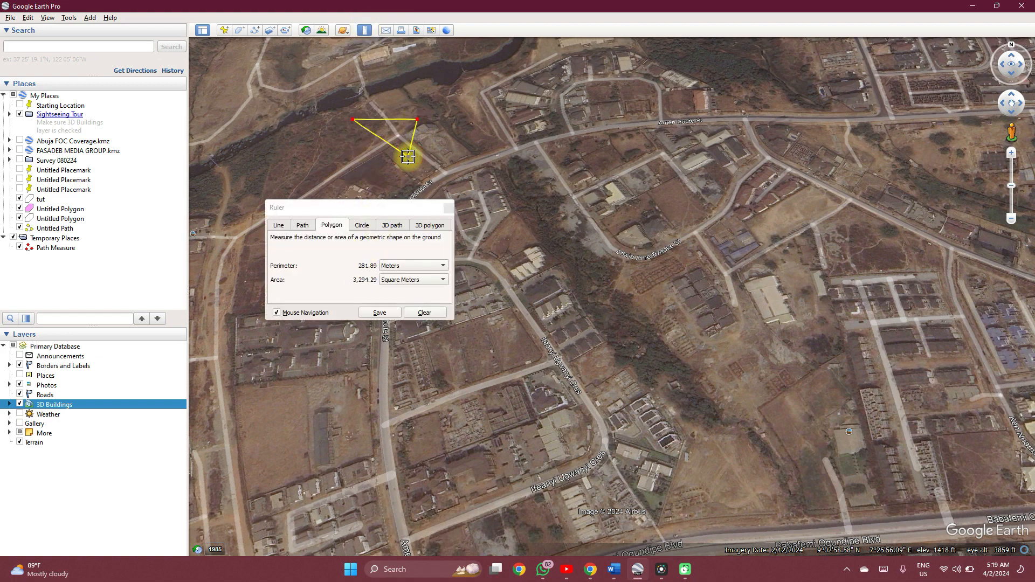
click(360, 155)
click(381, 313)
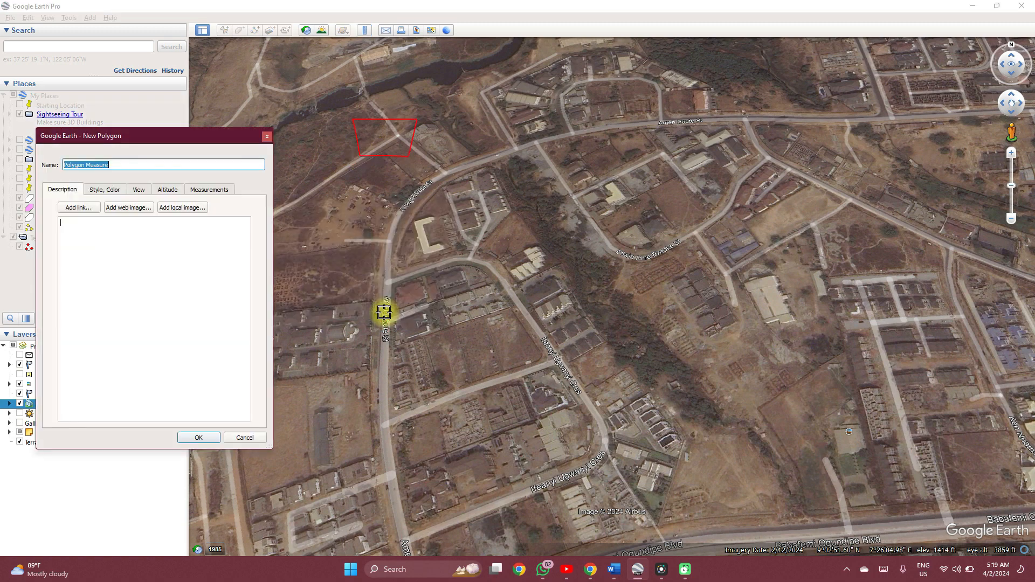
click(203, 434)
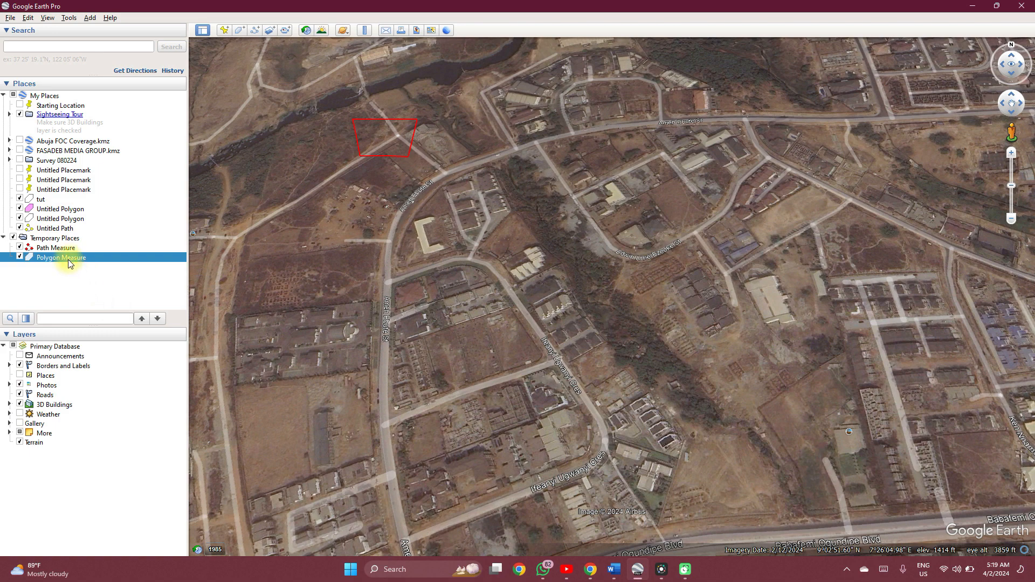
Review the perimeter and area measurements in the saved Polygon Measure's properties, and accept the dialog without changes.
scroll(381, 274, down, 2)
scroll(381, 274, down, 5)
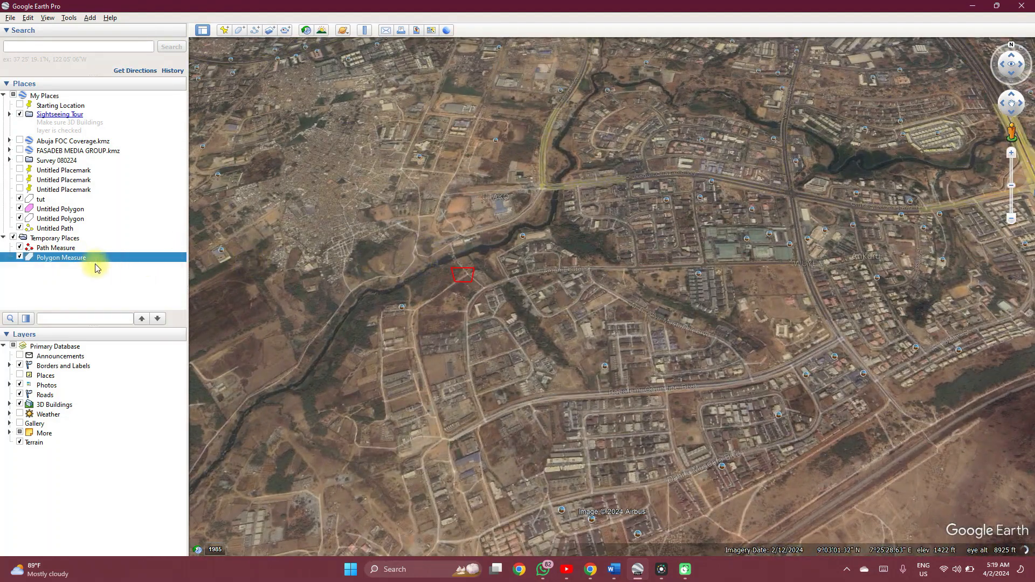
right_click(86, 259)
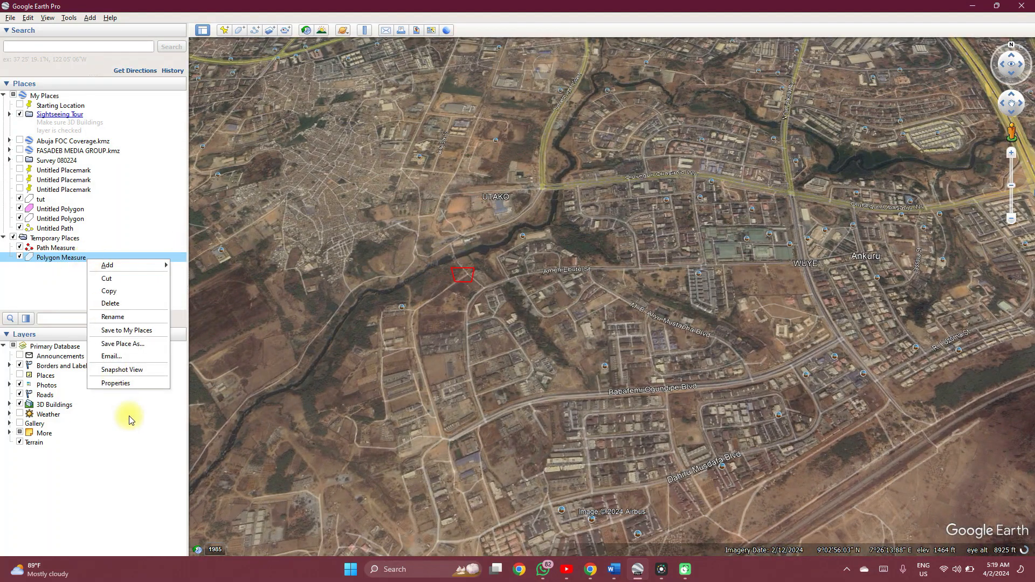
click(119, 384)
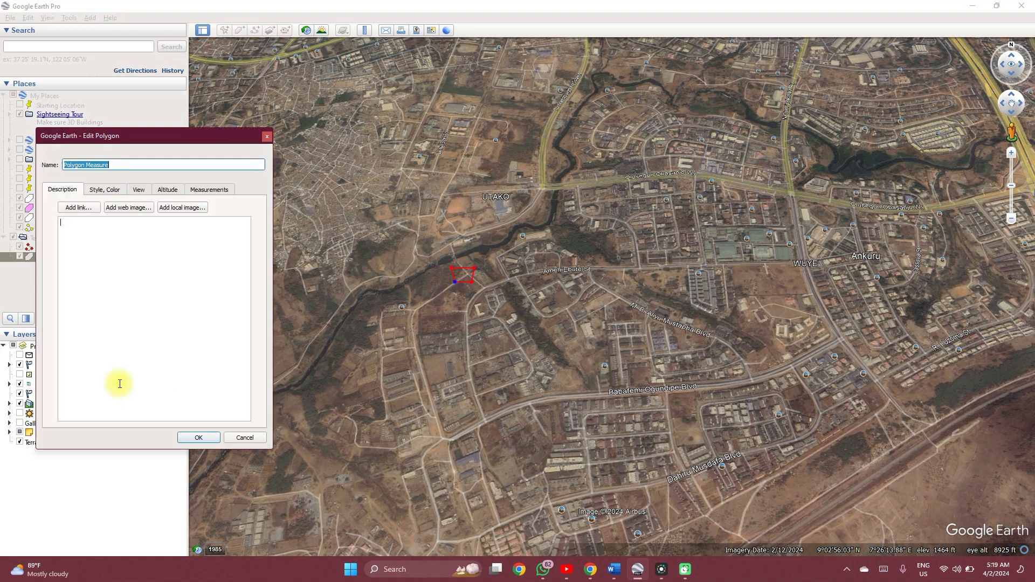
click(204, 189)
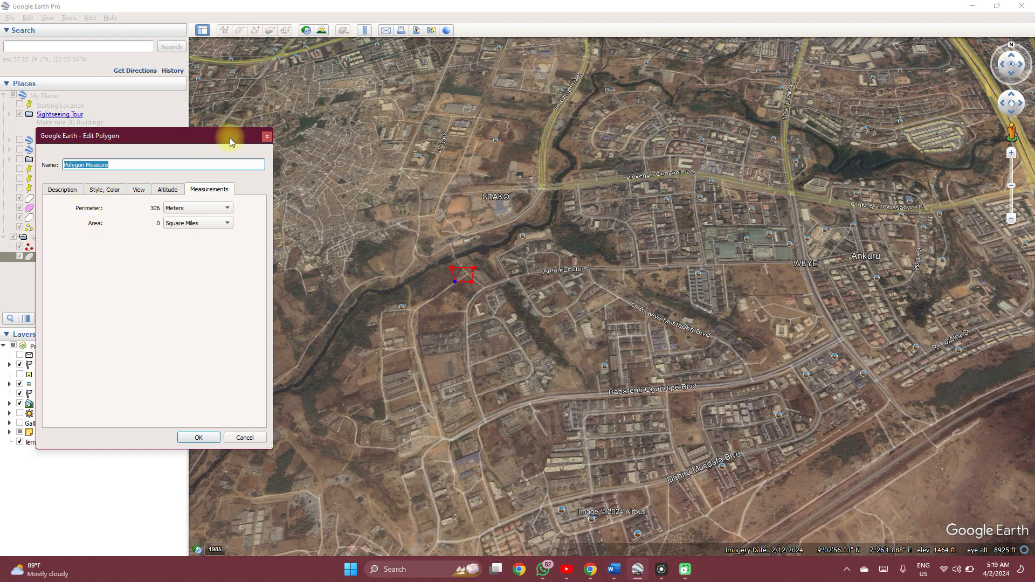
click(205, 441)
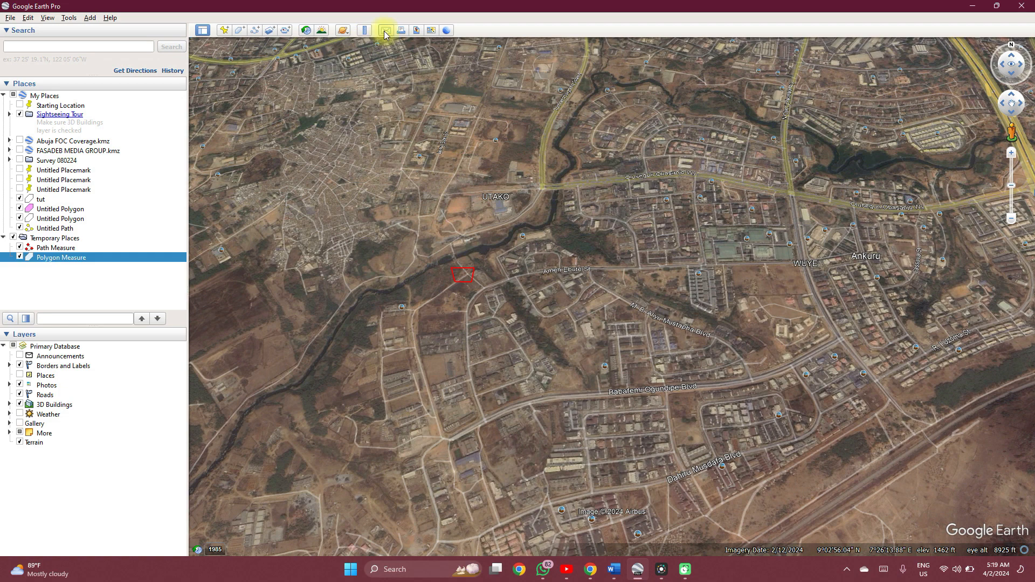
Set the Ruler to 3D path measurement and examine the southwest outer wall of the 3D Moshood Abiola National Stadium up close.
click(365, 30)
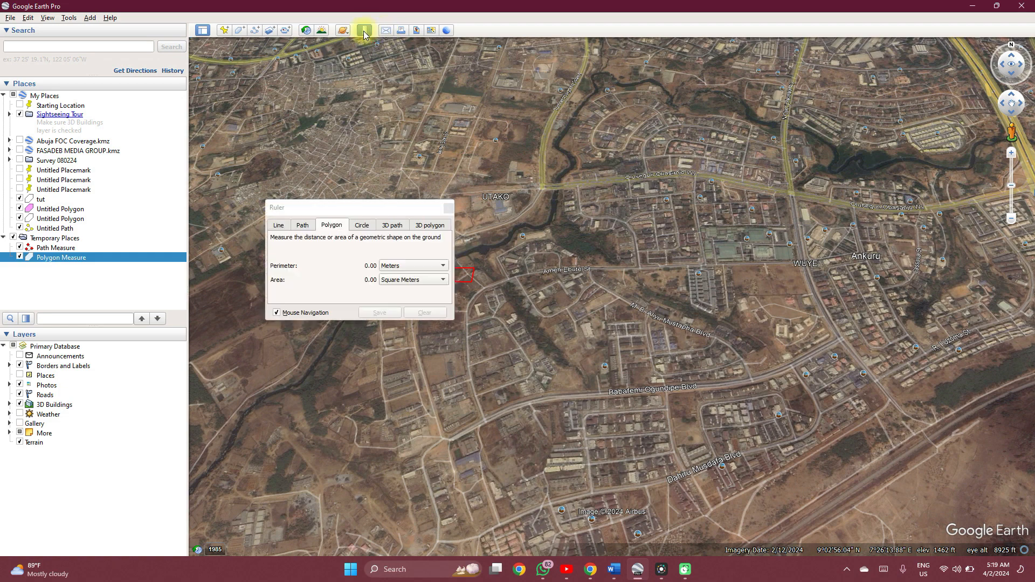
click(397, 226)
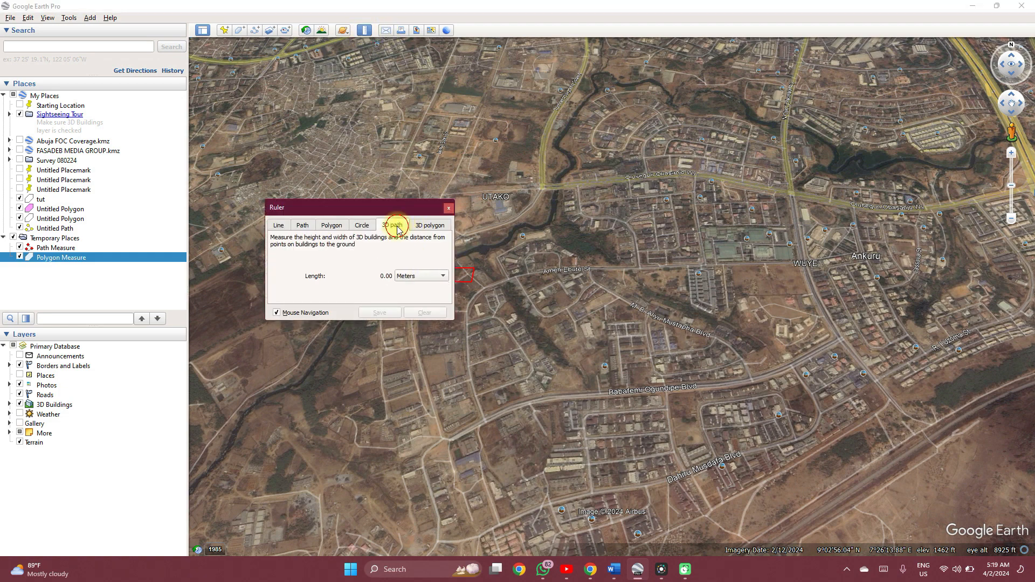
scroll(566, 317, down, 3)
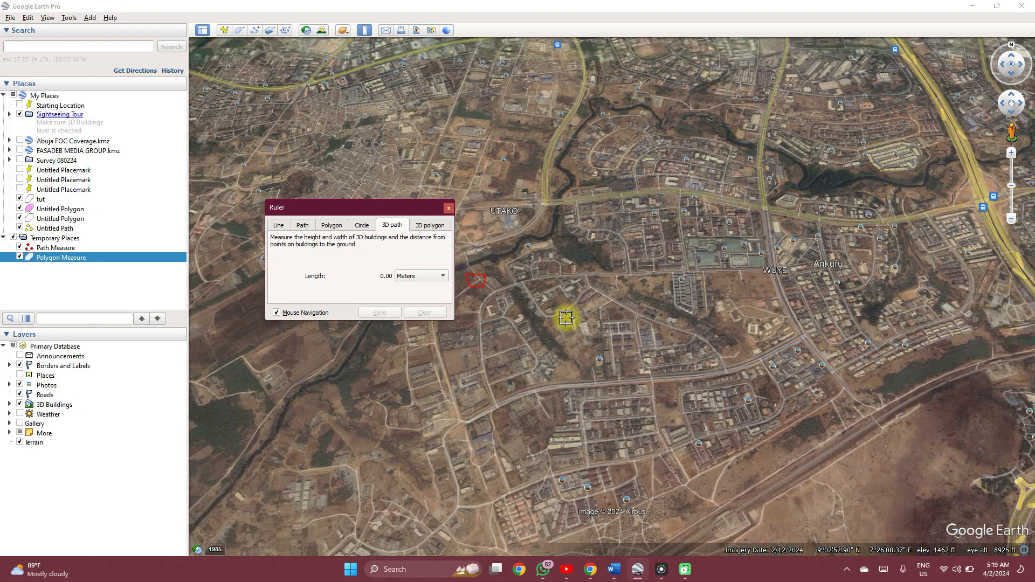
scroll(566, 317, down, 2)
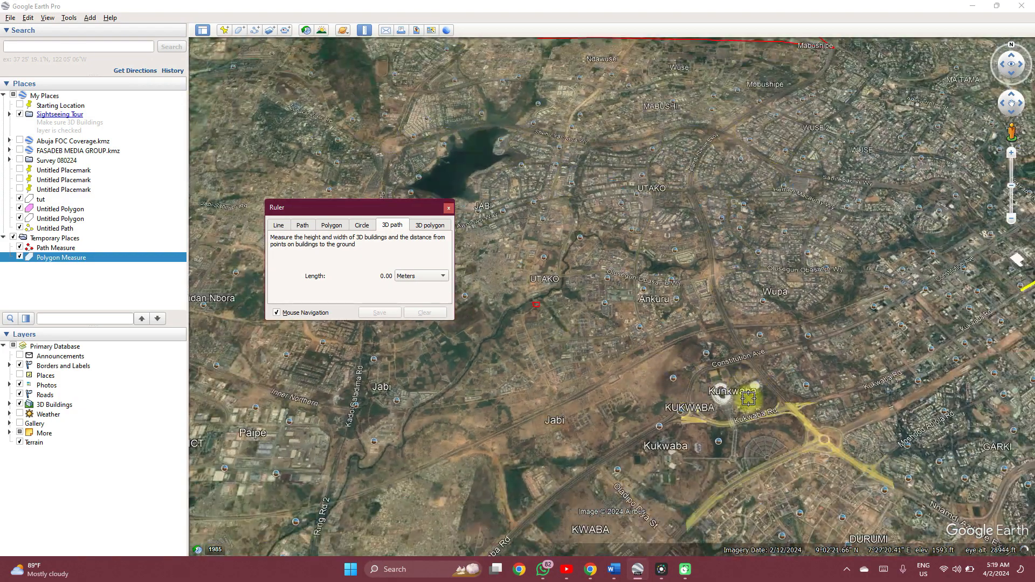
scroll(748, 398, up, 6)
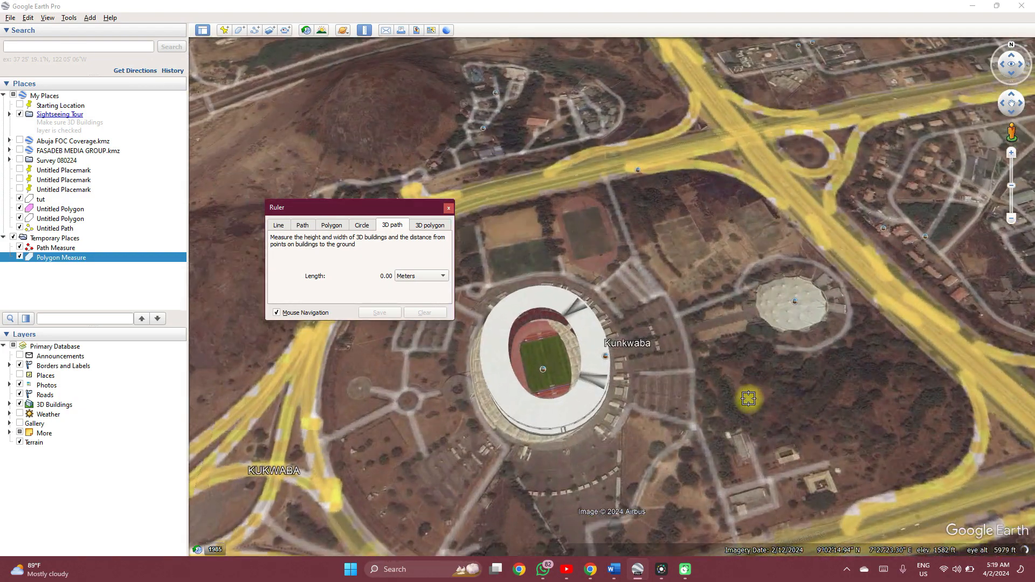
scroll(748, 398, up, 1)
scroll(541, 400, down, 2)
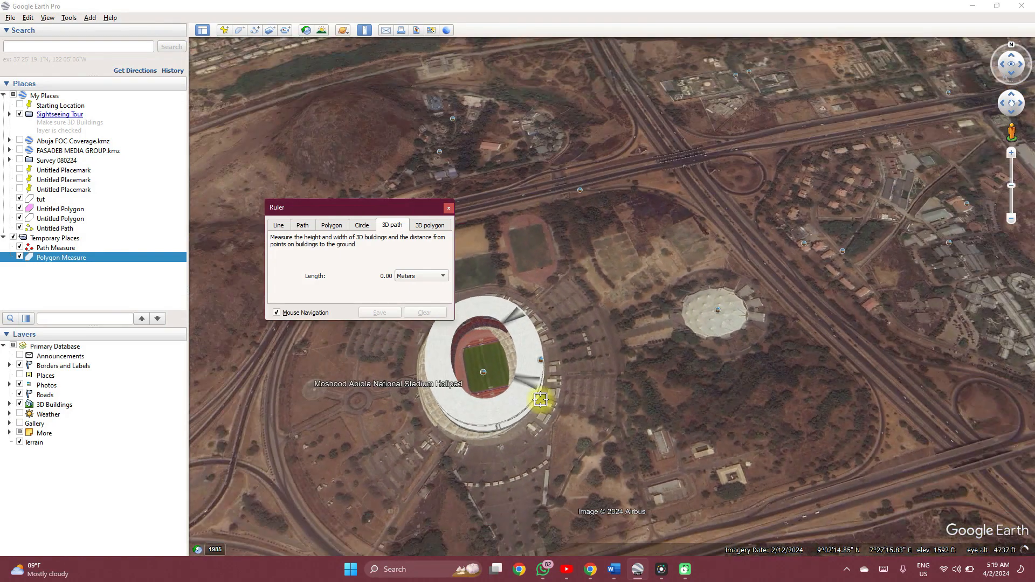
scroll(383, 366, up, 2)
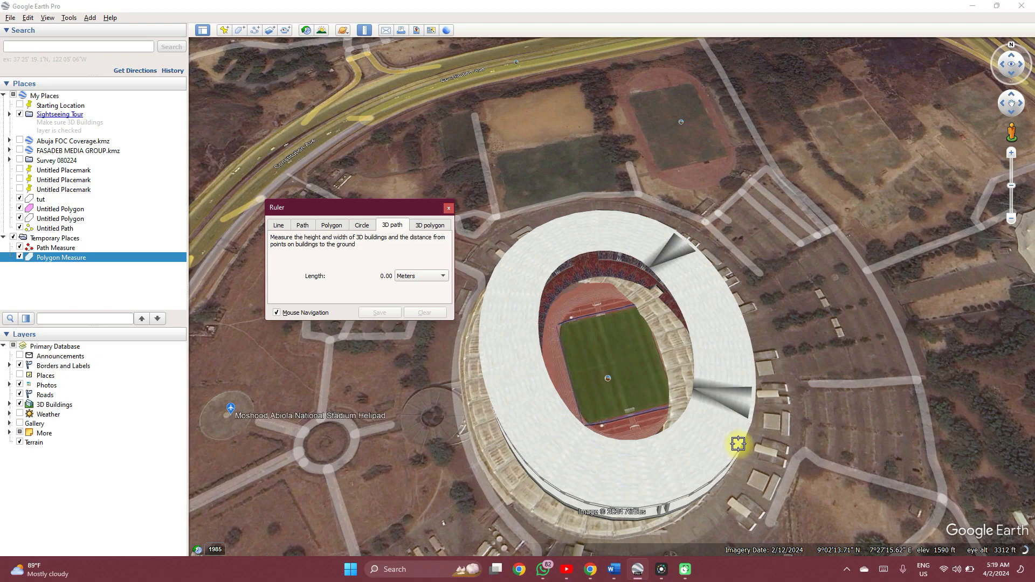
scroll(764, 305, down, 2)
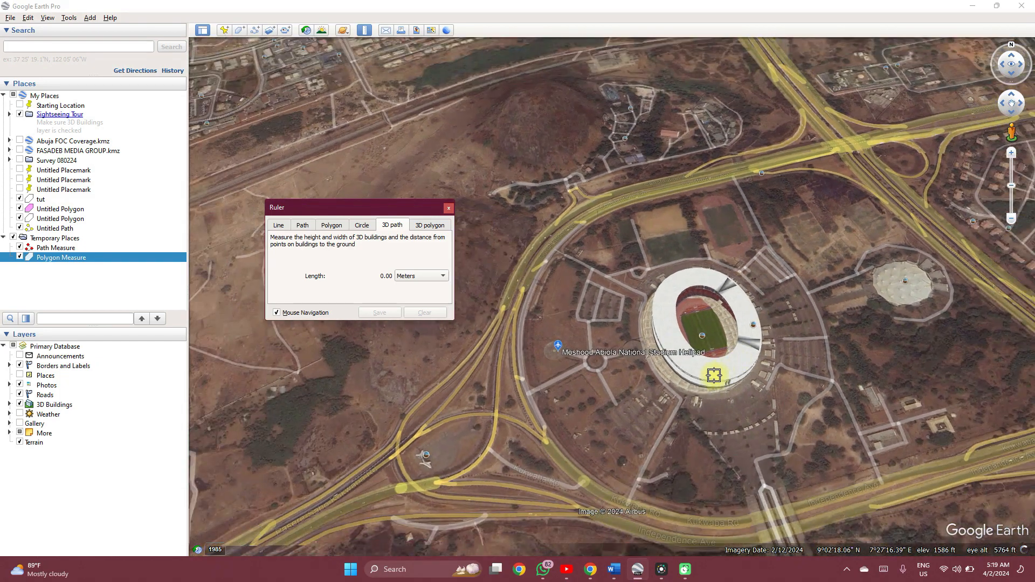
scroll(684, 376, up, 3)
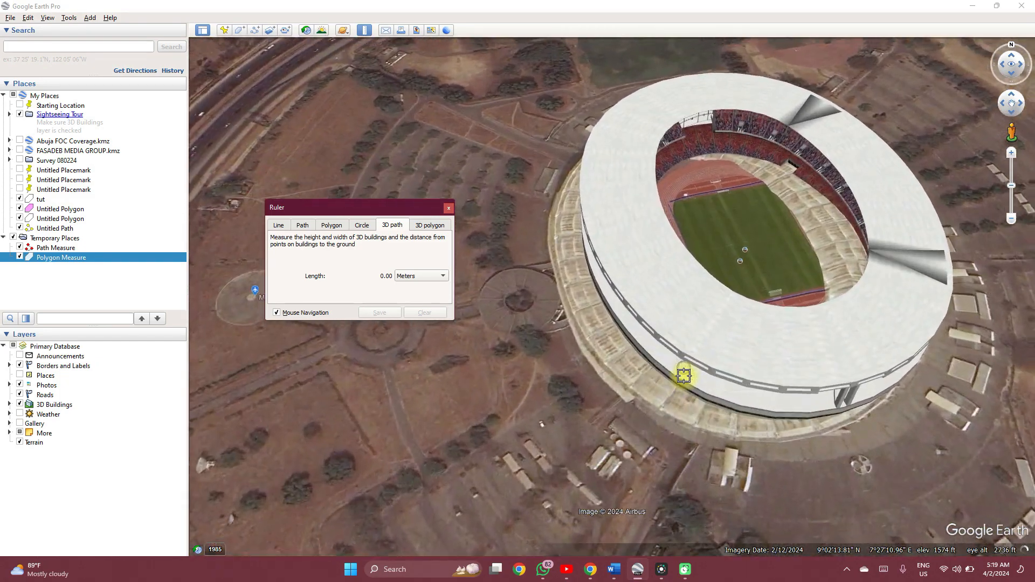
scroll(683, 375, up, 2)
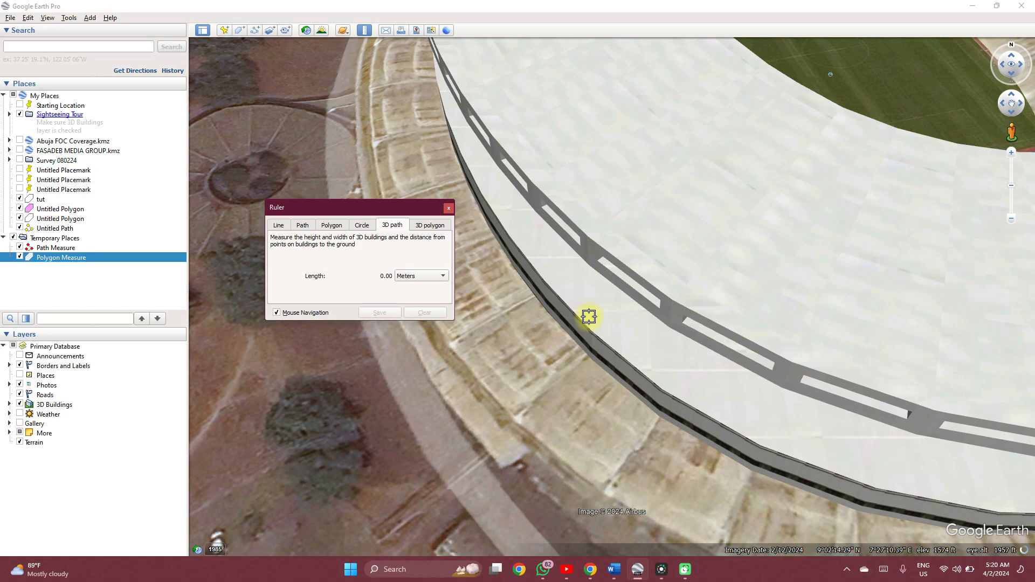
scroll(589, 317, down, 3)
scroll(588, 317, up, 2)
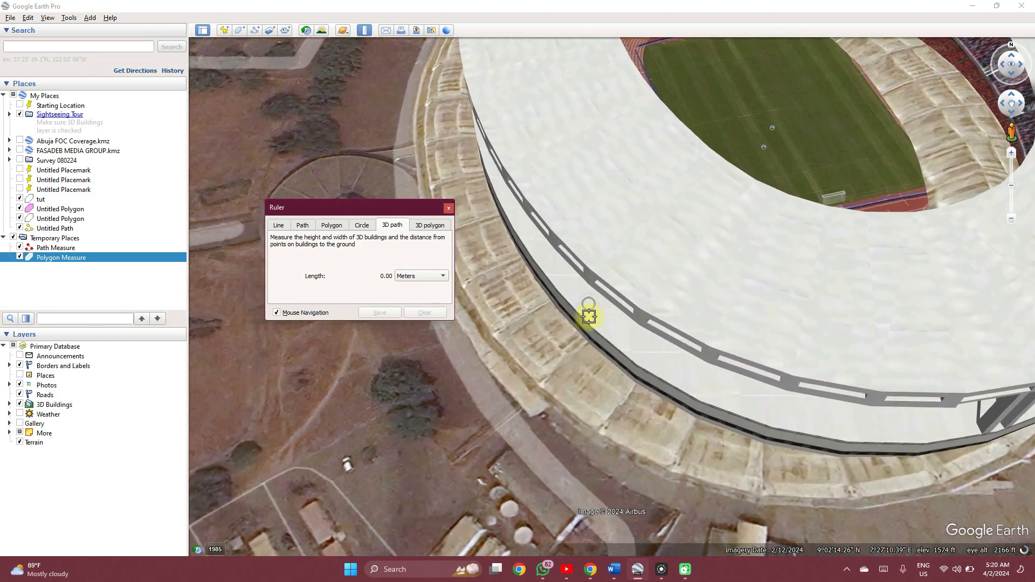
scroll(588, 317, up, 2)
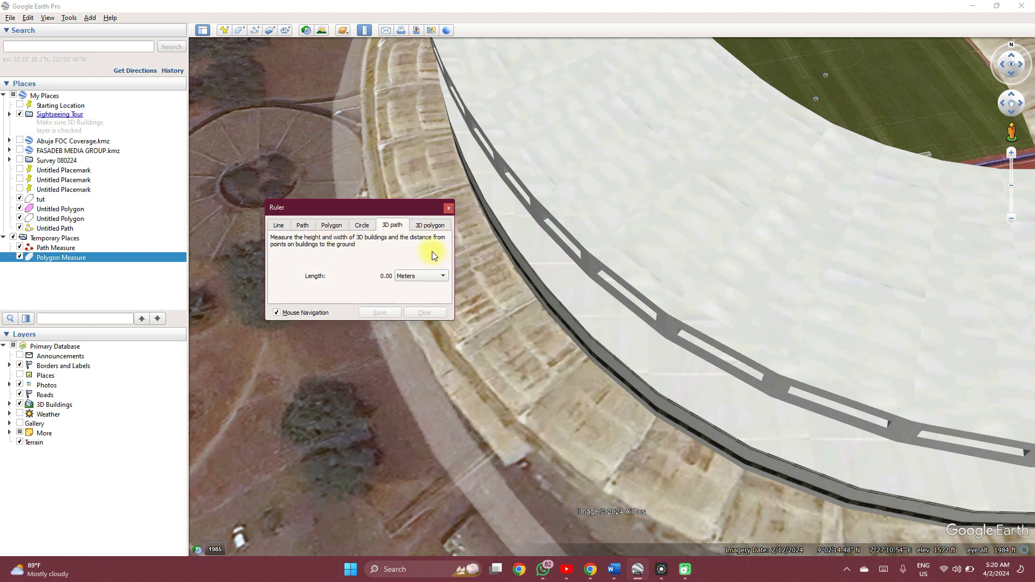
Look at the Ruler's 3D polygon option, and measure the stadium's outer wall from the roof rim down to its base with a 3D path.
click(431, 227)
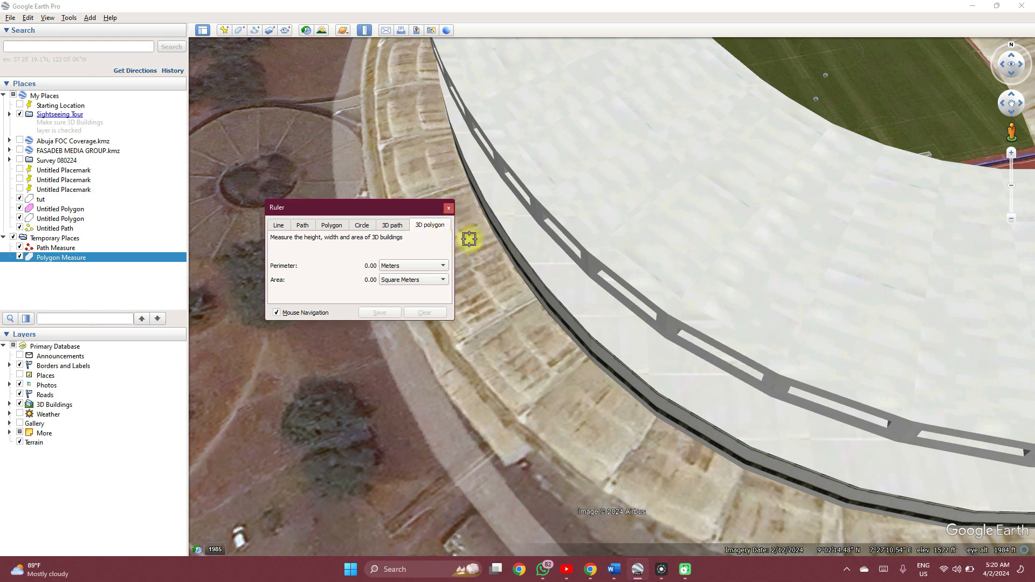
click(402, 226)
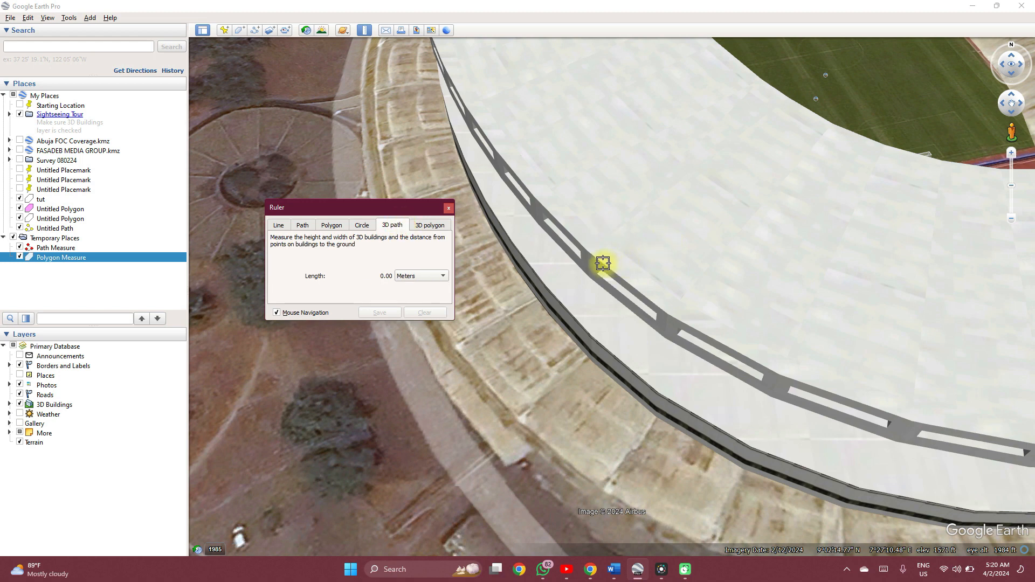
click(602, 264)
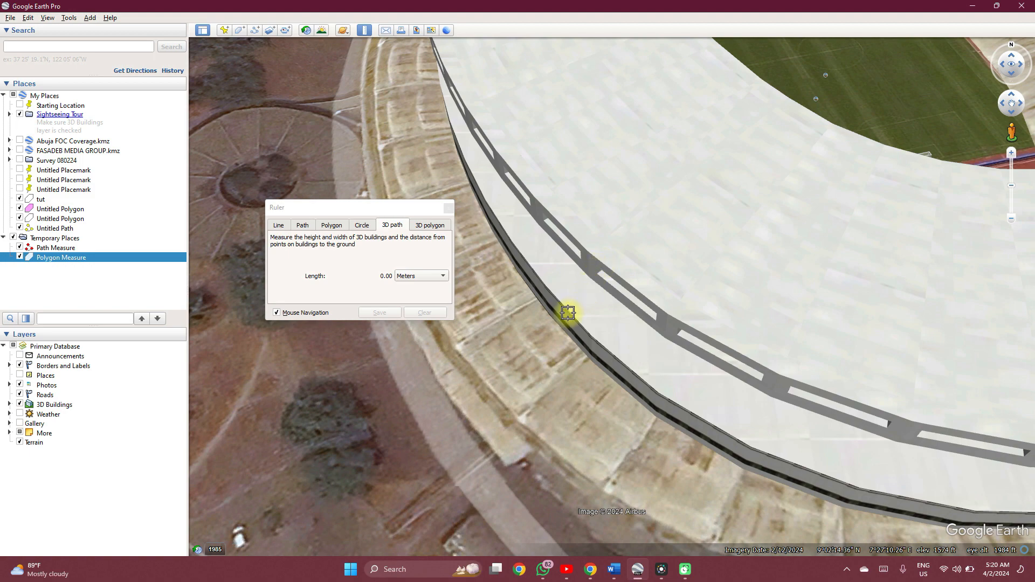
scroll(562, 318, up, 2)
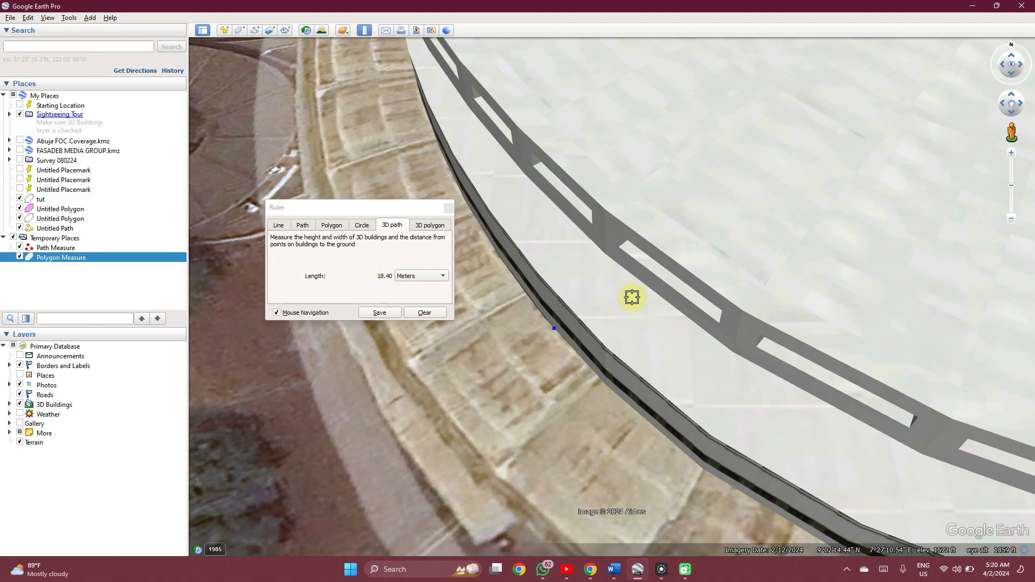
scroll(632, 297, down, 5)
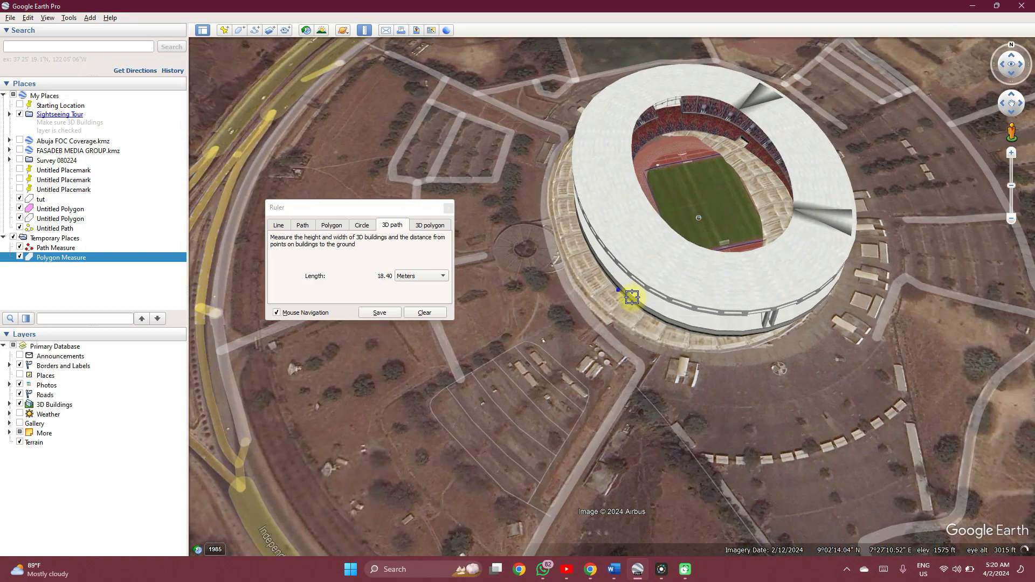